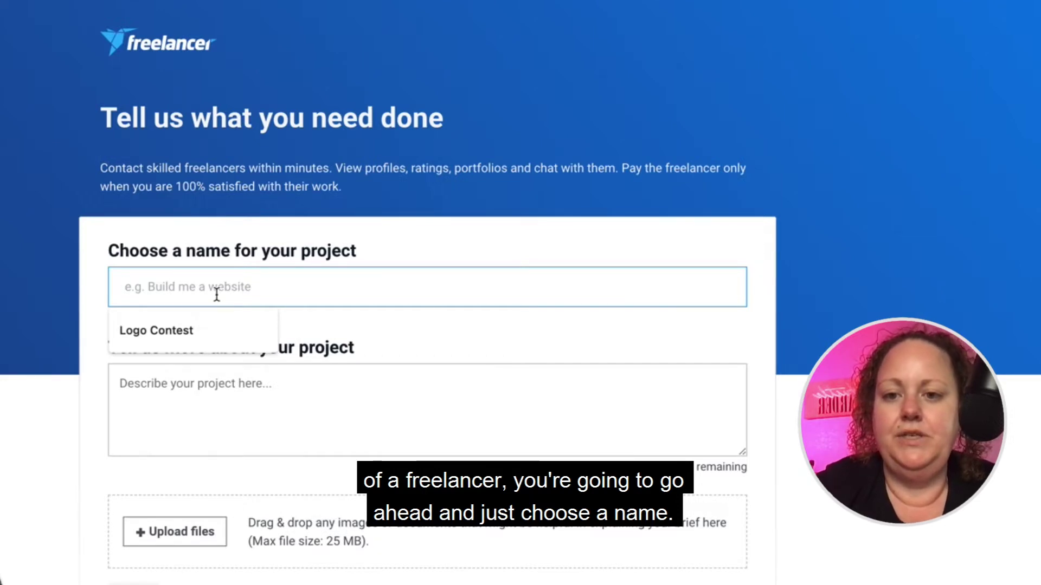
Name the project "Logo Content" and begin its description with "our color".
type("Logo Content")
left_click(121, 384)
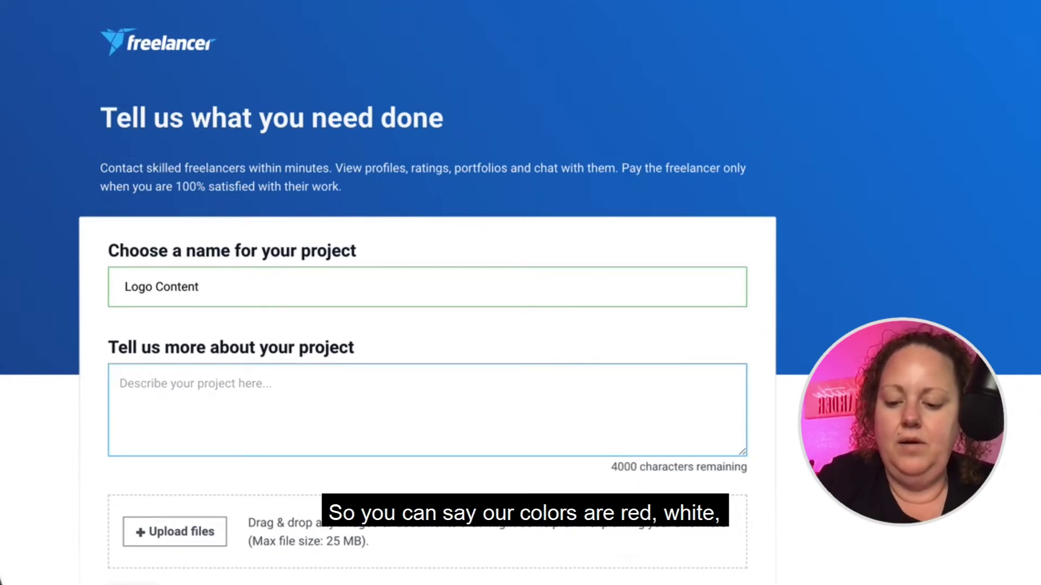
type("our coloe")
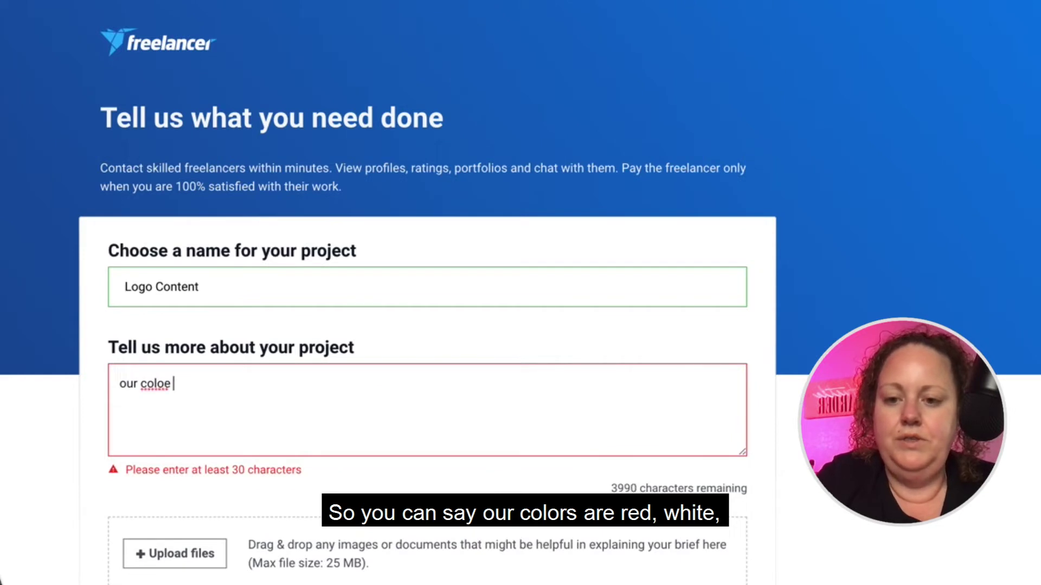
key("BackSpace")
key("BackSpace")
type("r")
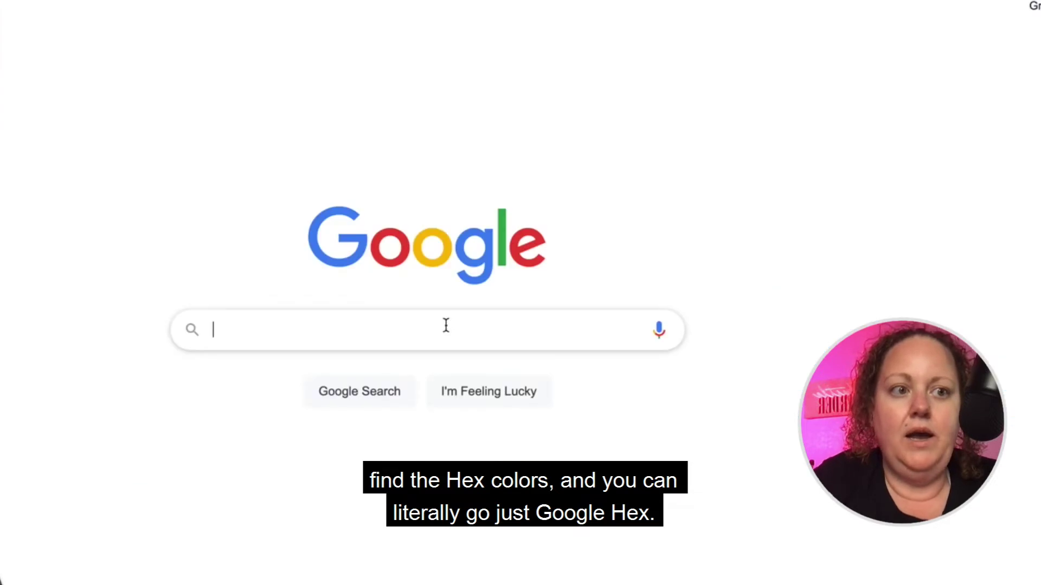
Search Google for hex color codes, open the Color Hex site and explore its favorite colors and color picker.
type("he")
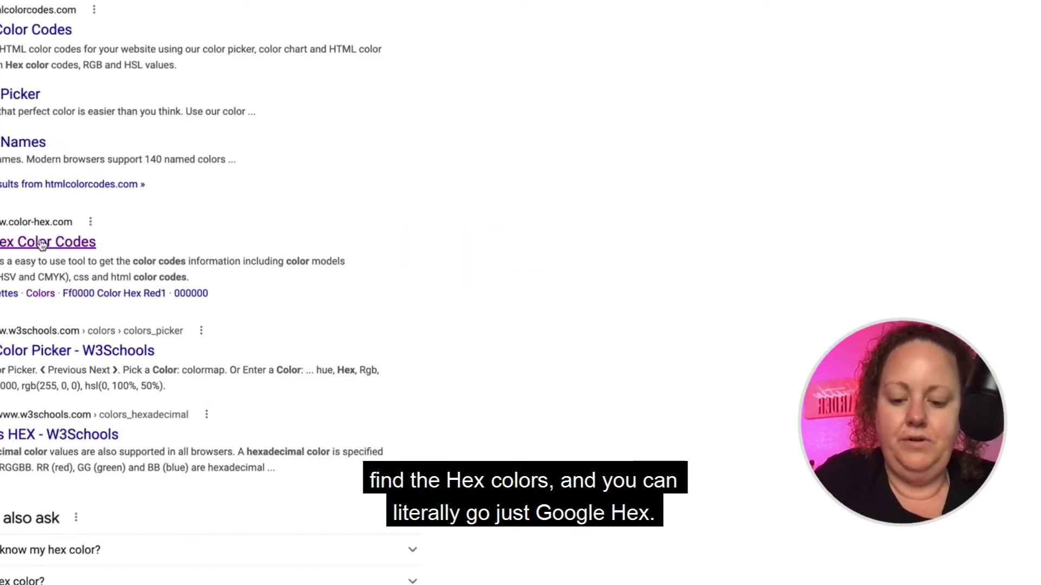
left_click(42, 244)
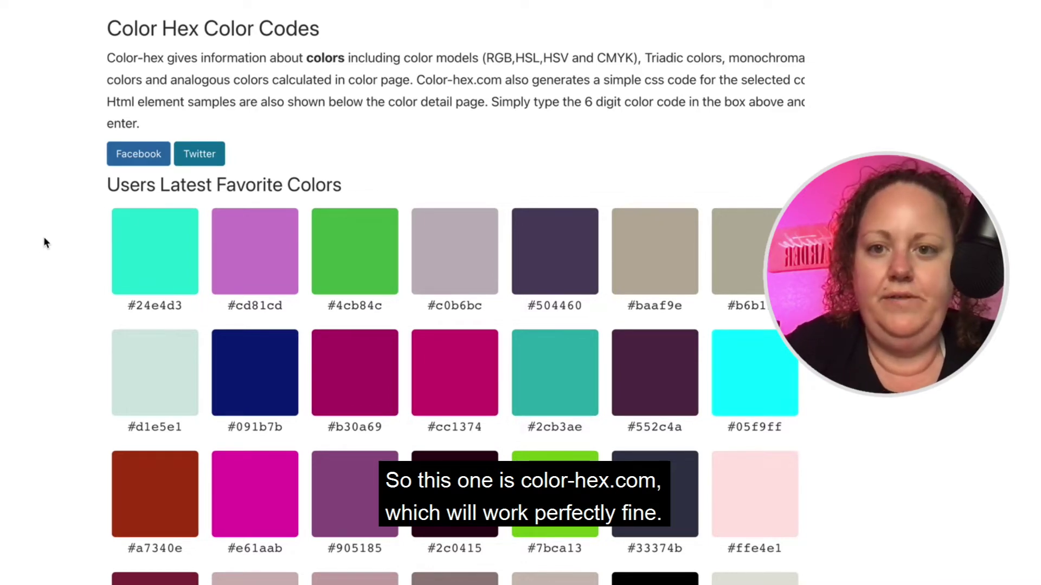
scroll(271, 293, "down", 6)
scroll(272, 294, "down", 1)
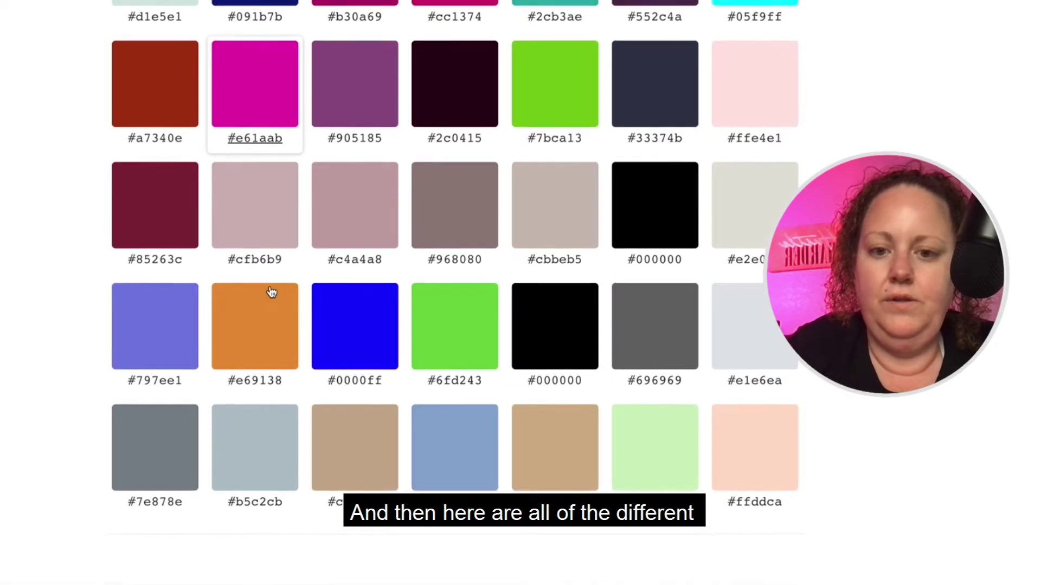
scroll(271, 293, "up", 8)
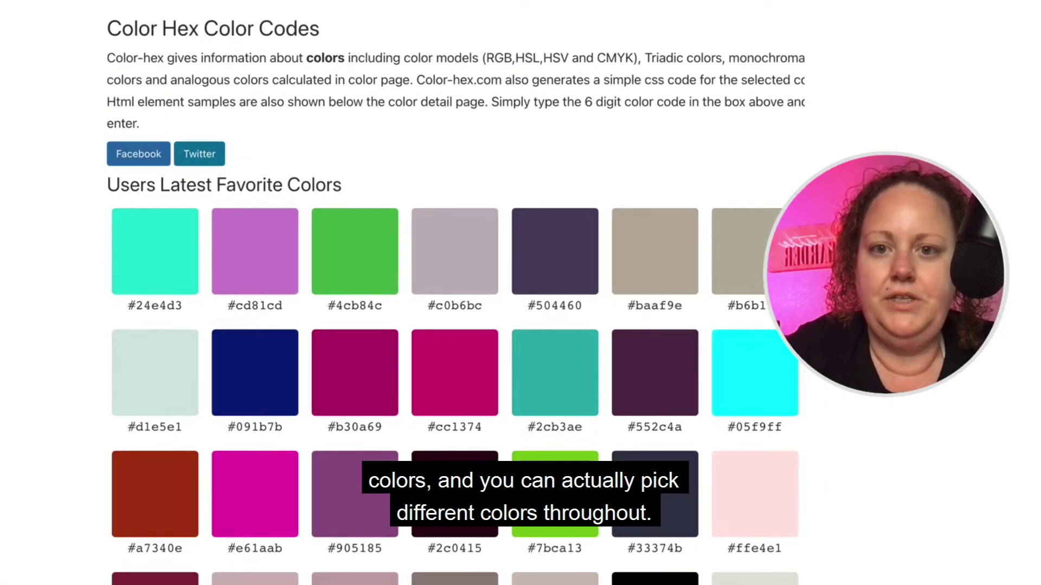
left_click(384, 1)
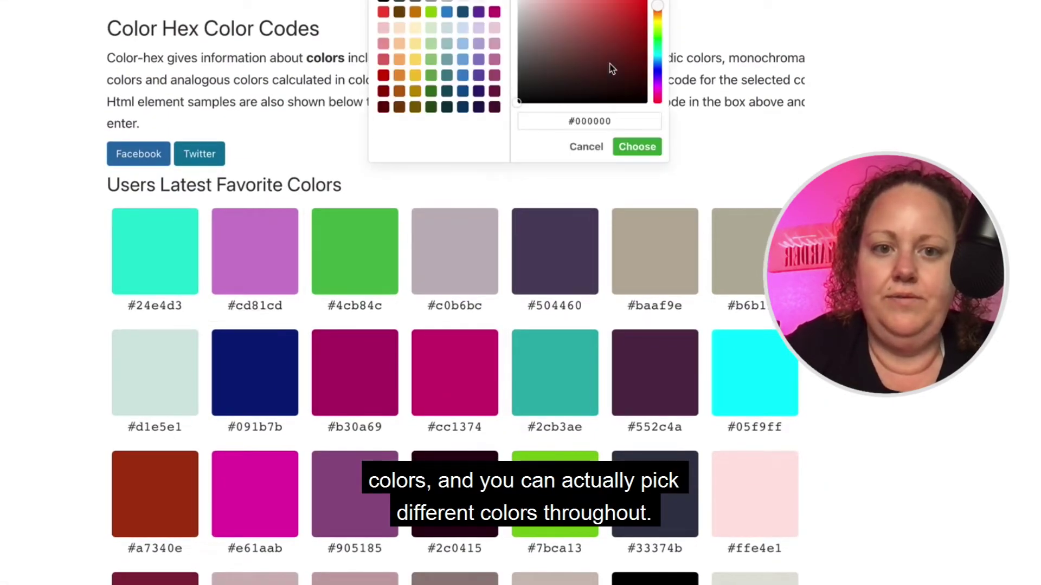
left_click_drag(656, 7, 653, 52)
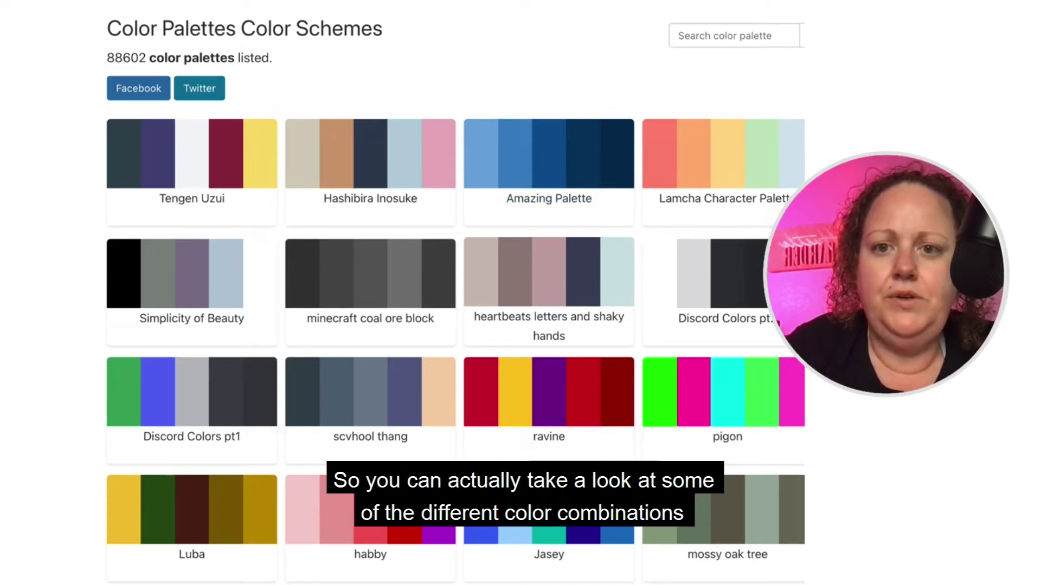
Browse the color palettes, open the bright neon "pigon" palette and highlight its first hex code, #12ff00.
scroll(423, 169, "down", 4)
scroll(423, 170, "down", 10)
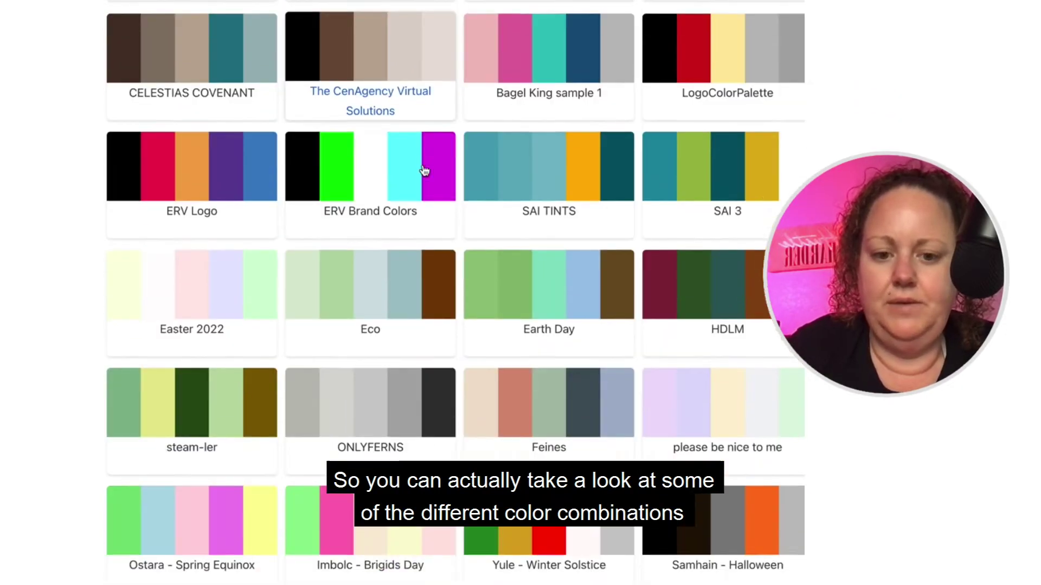
scroll(424, 170, "up", 14)
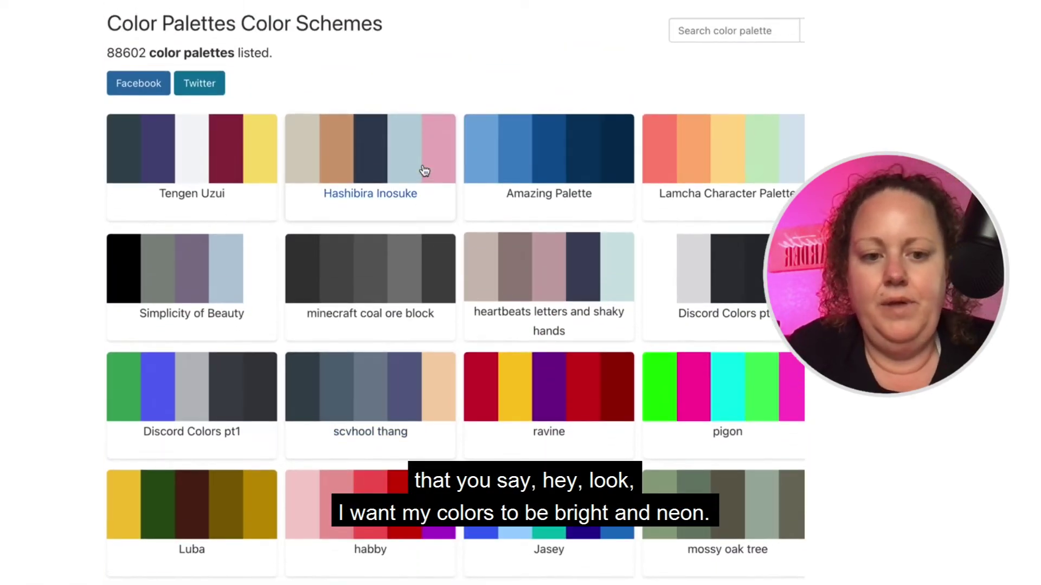
left_click(689, 397)
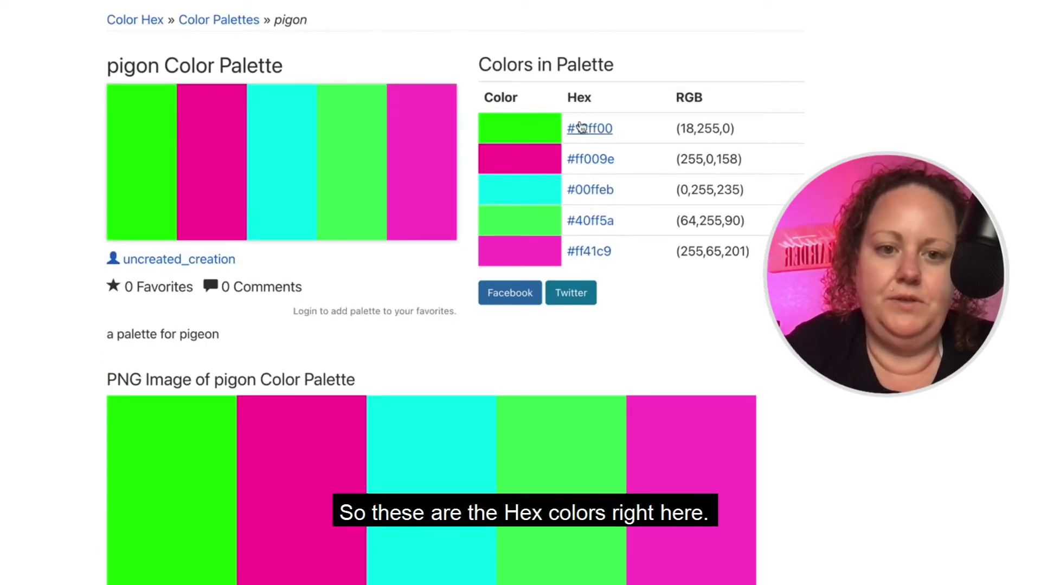
left_click_drag(616, 130, 557, 130)
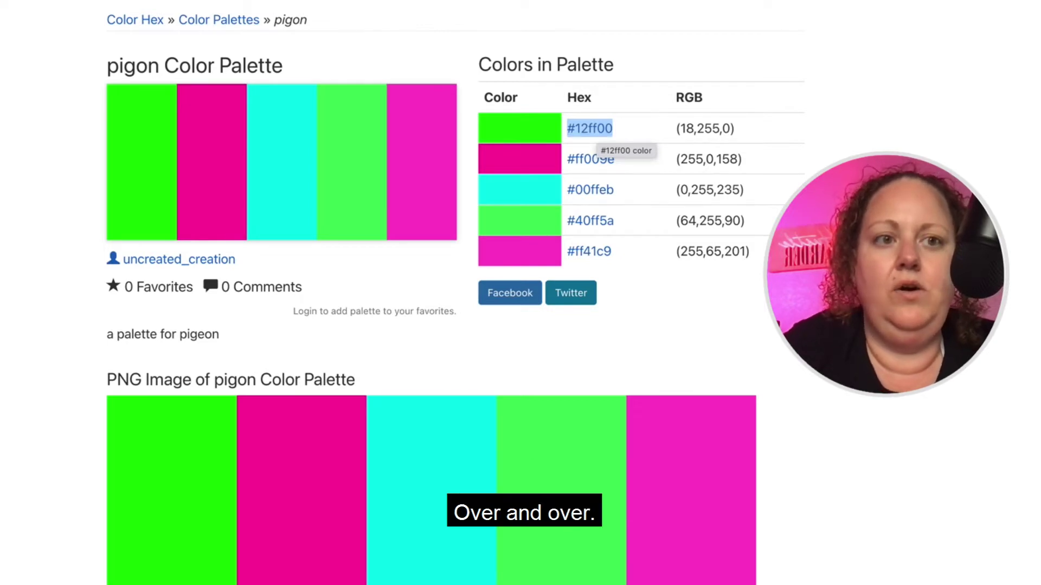
Open the Popular Colors list and look through the most favorited colors for branding options.
mouse_move(745, 82)
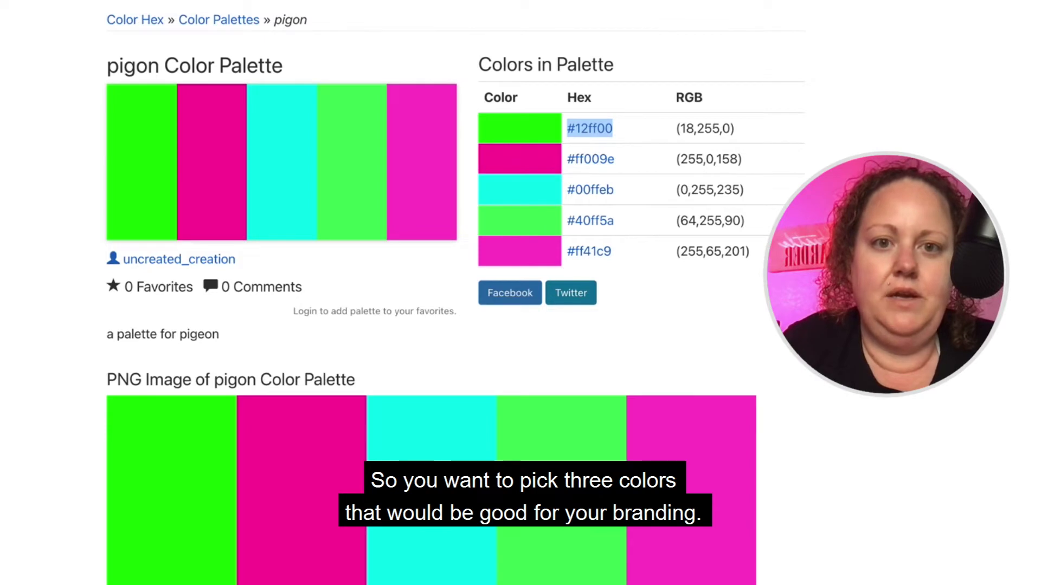
mouse_move(707, 2)
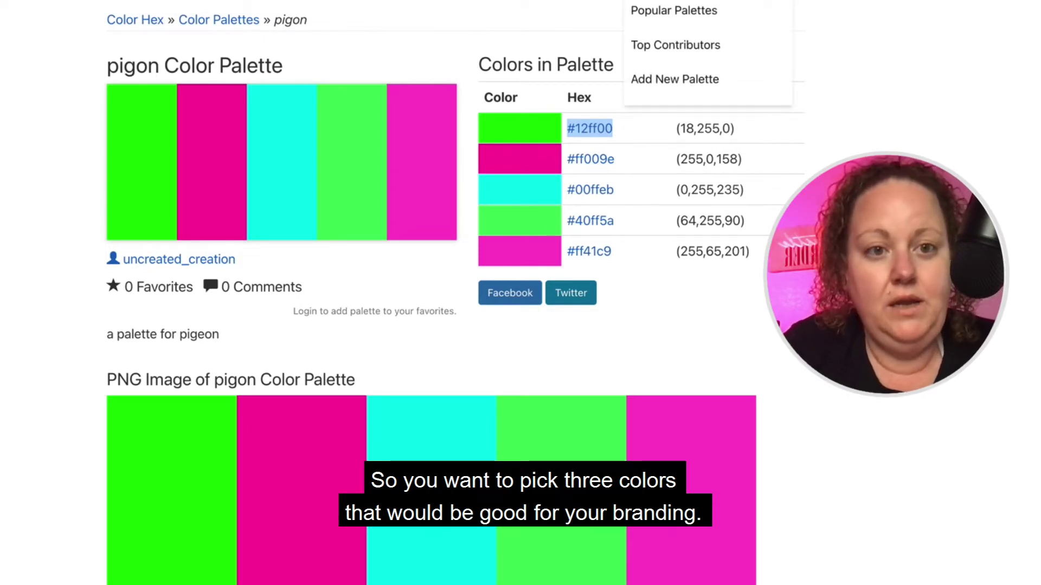
mouse_move(748, 2)
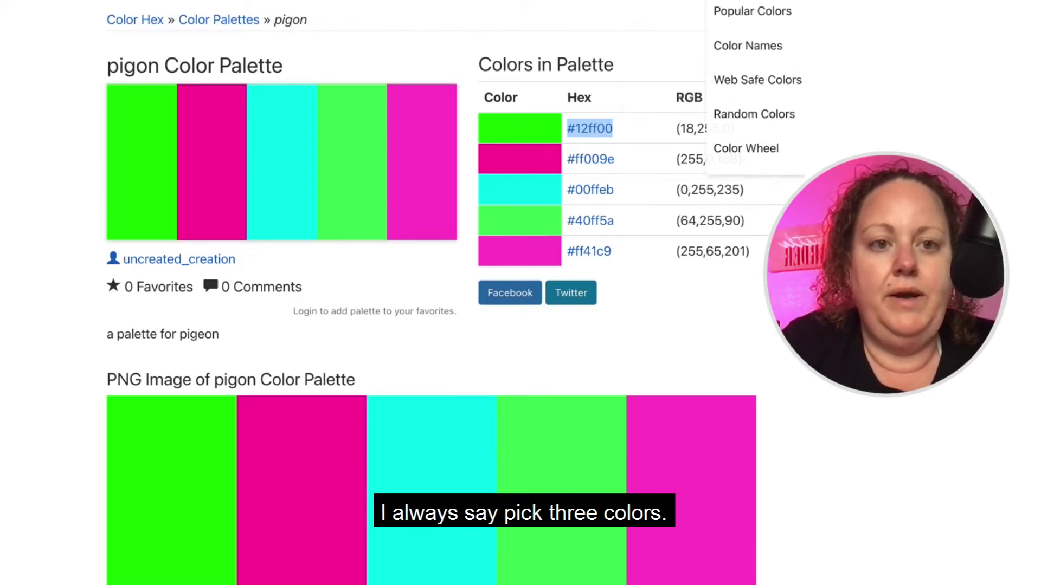
left_click(745, 12)
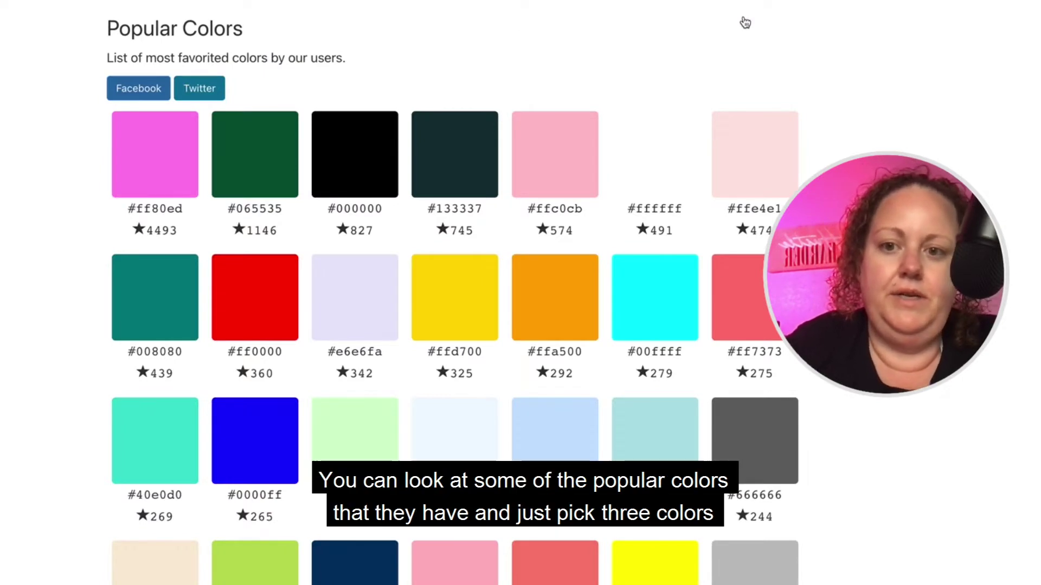
scroll(742, 32, "down", 5)
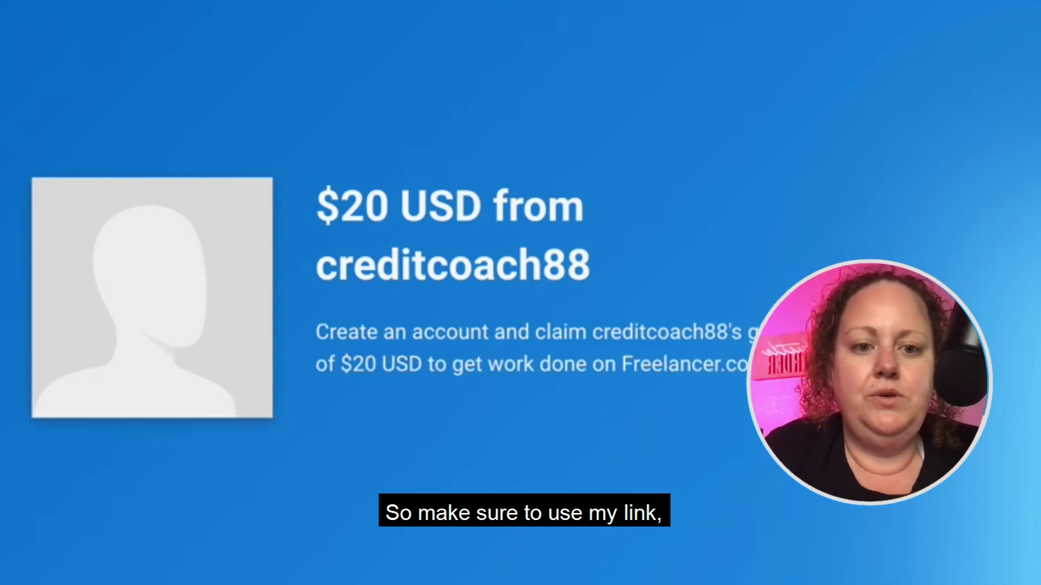
scroll(364, 366, "down", 3)
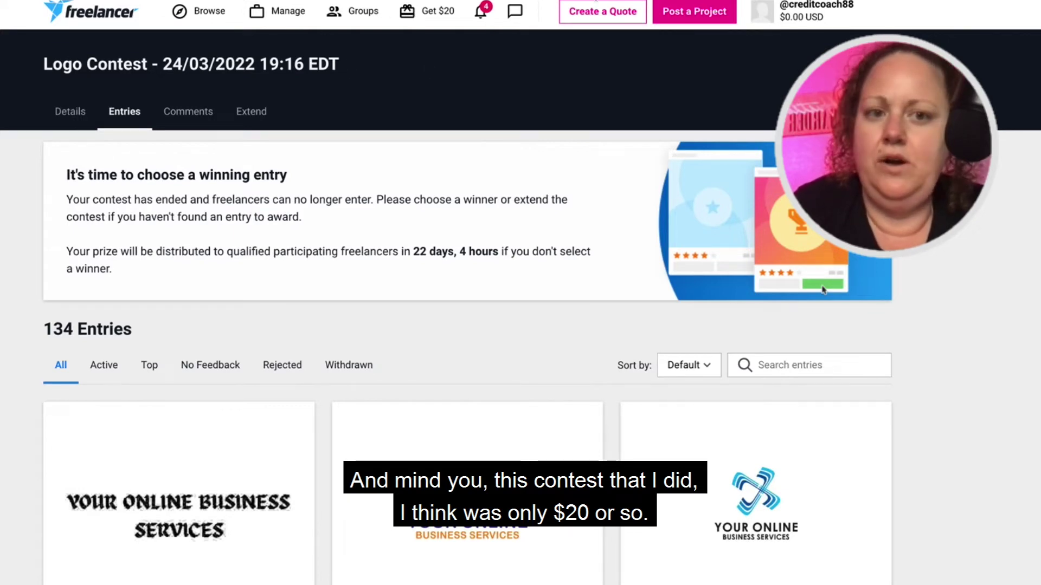
Skim the logo contest's entries, open the contest details to review them, and highlight the contest prize.
scroll(467, 46, "down", 12)
scroll(468, 44, "up", 12)
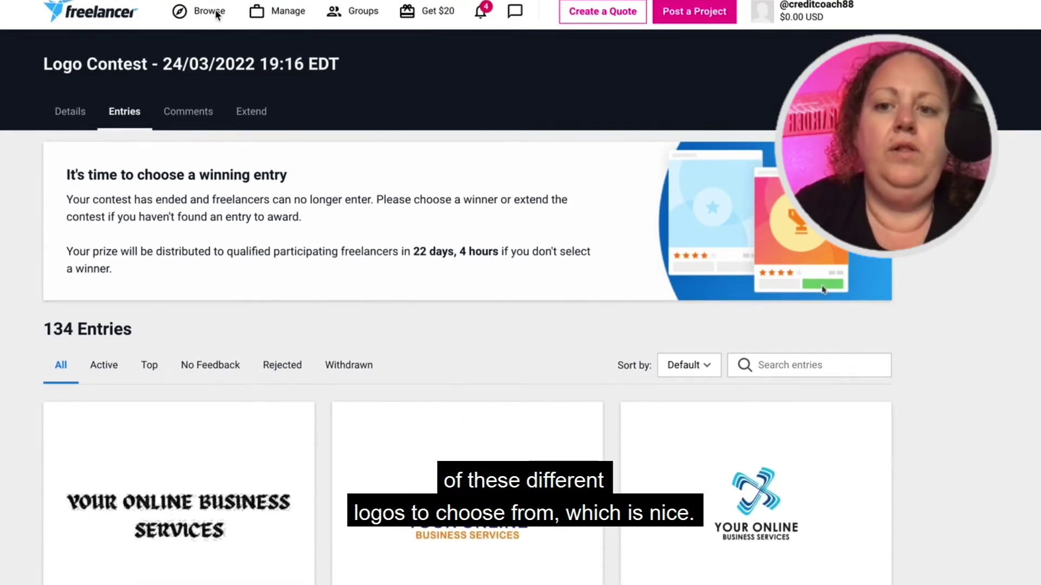
left_click(69, 111)
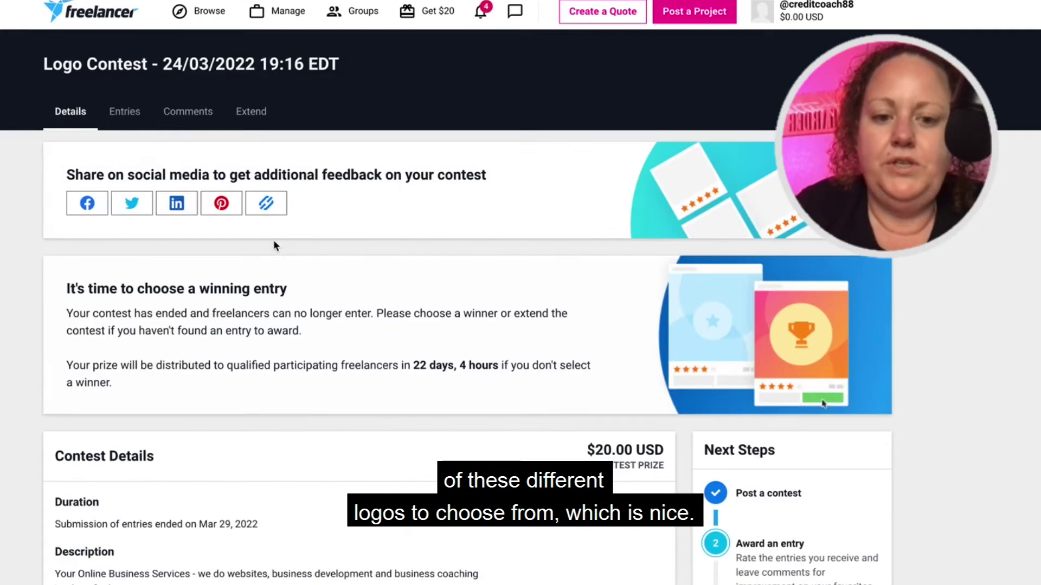
scroll(274, 244, "down", 5)
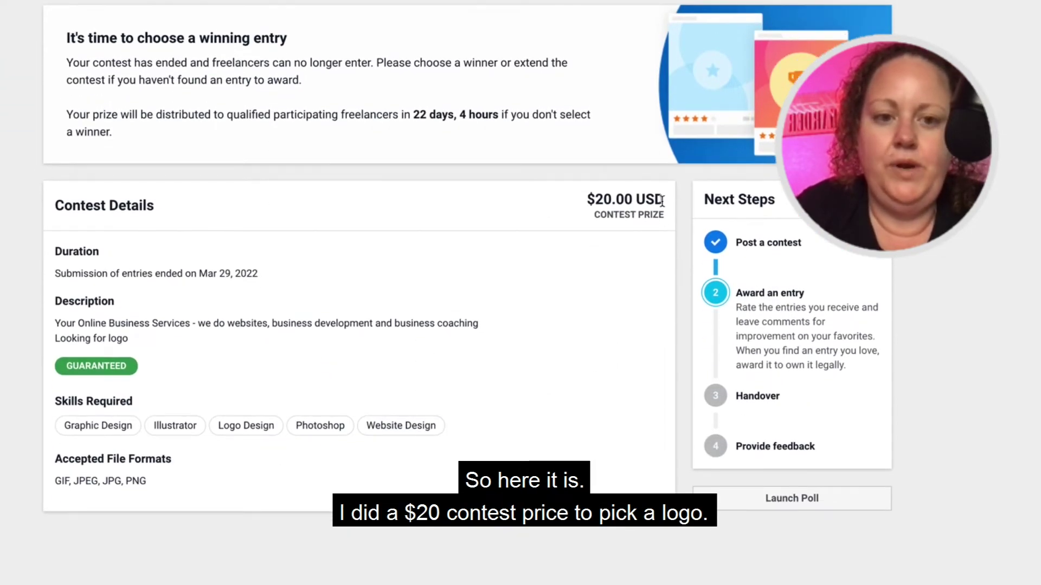
left_click_drag(662, 202, 597, 202)
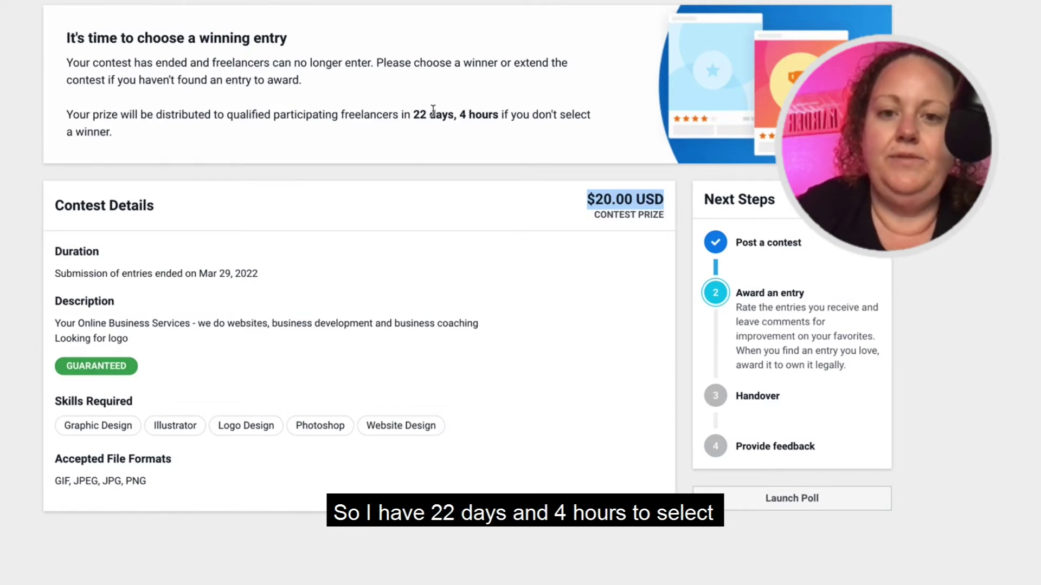
scroll(437, 111, "up", 4)
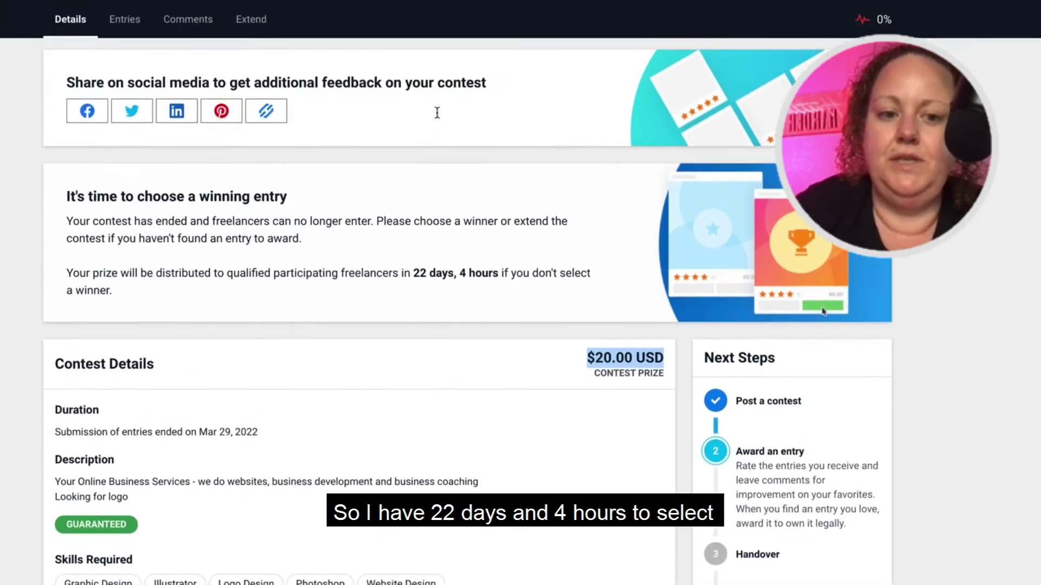
scroll(458, 216, "down", 5)
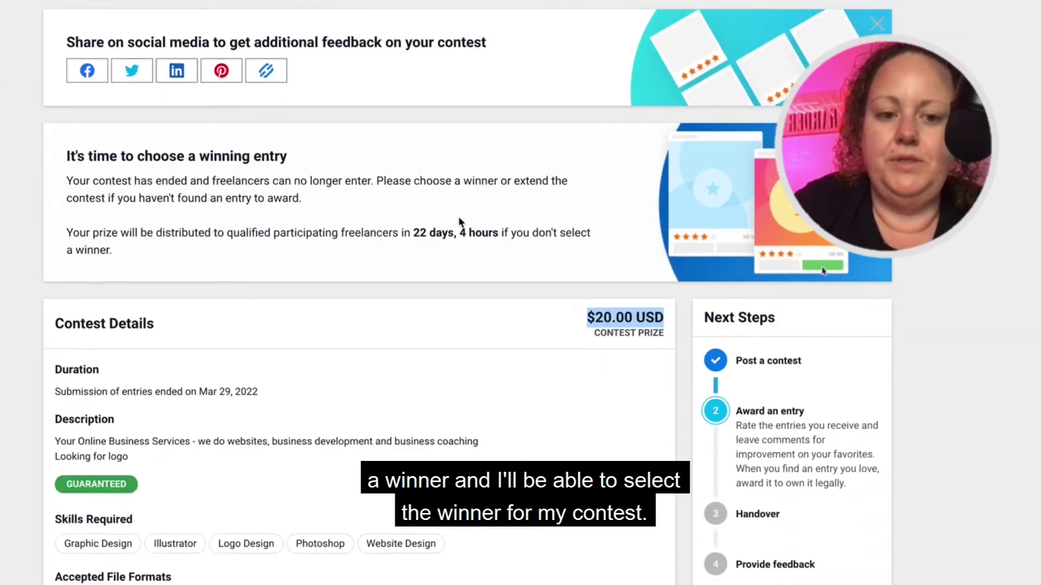
scroll(458, 216, "up", 5)
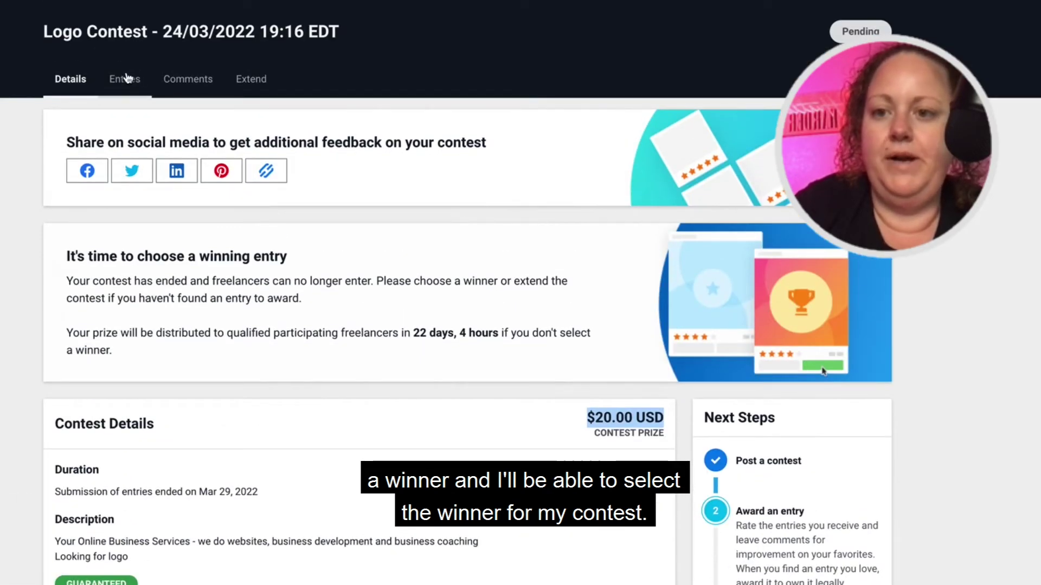
Return to the contest entries and examine the submitted logo designs on the first two result pages.
left_click(124, 81)
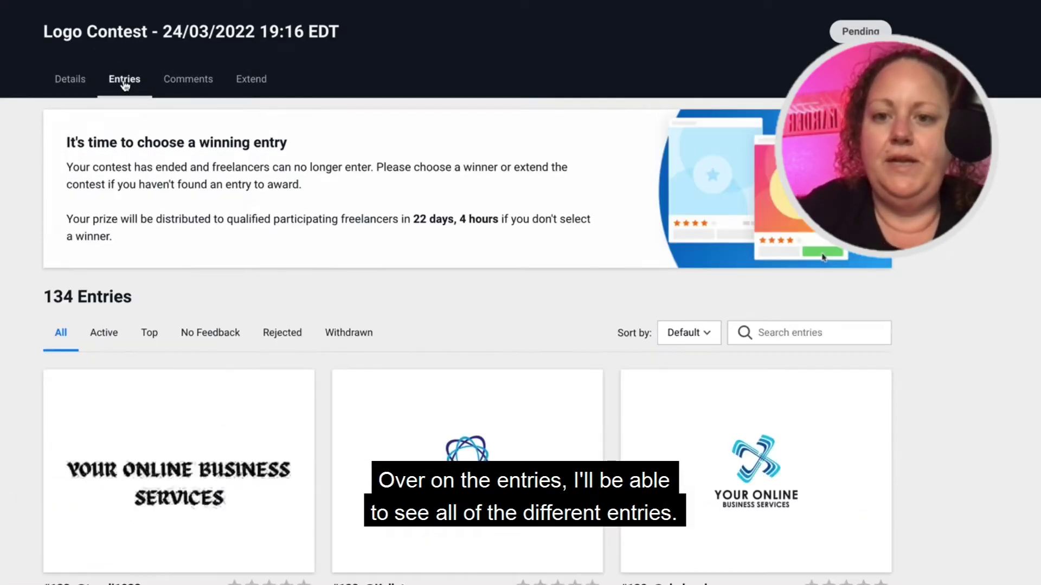
scroll(296, 270, "down", 7)
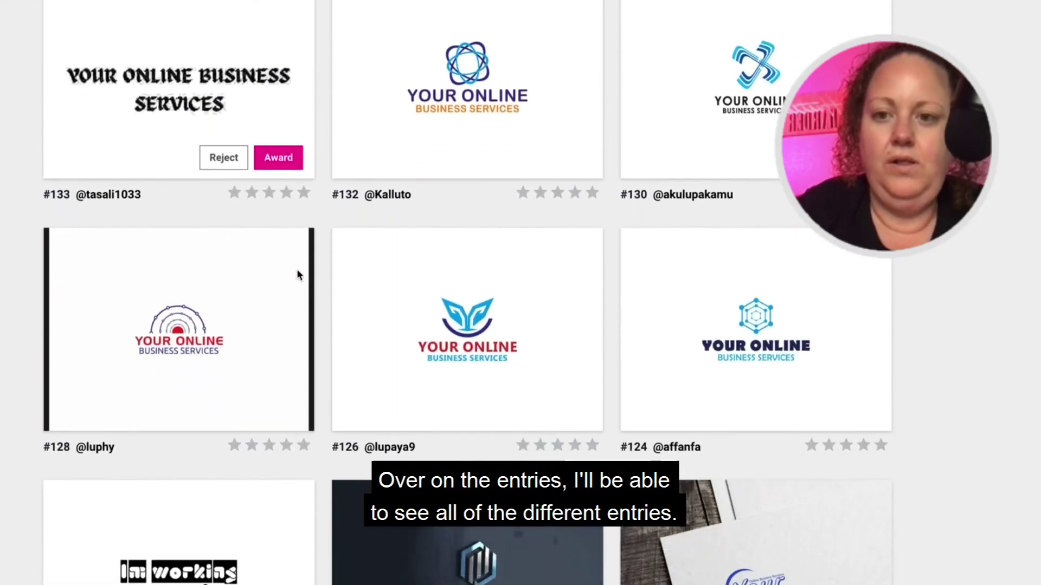
scroll(297, 269, "up", 1)
scroll(297, 269, "down", 8)
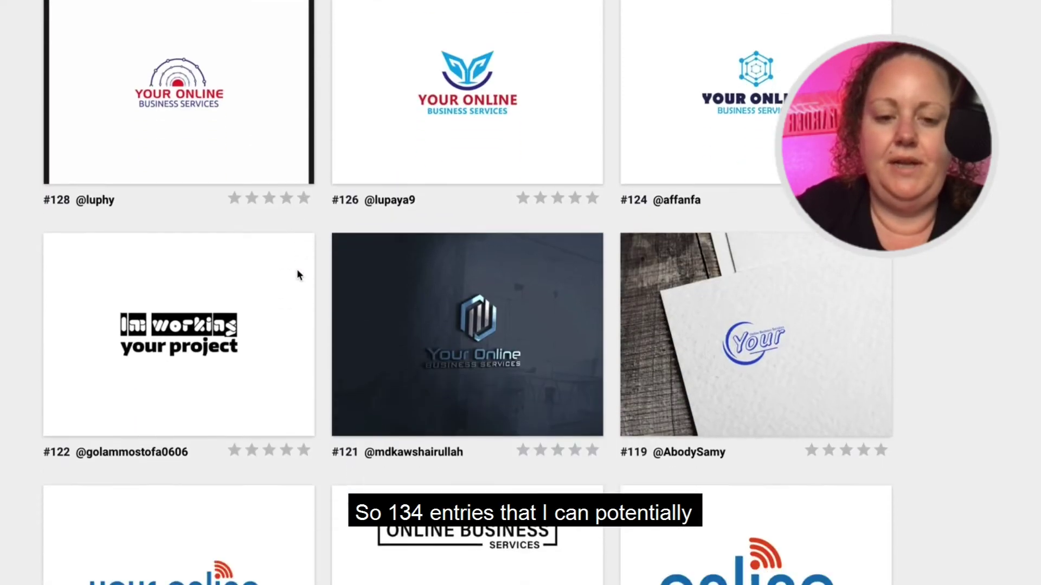
scroll(297, 269, "down", 20)
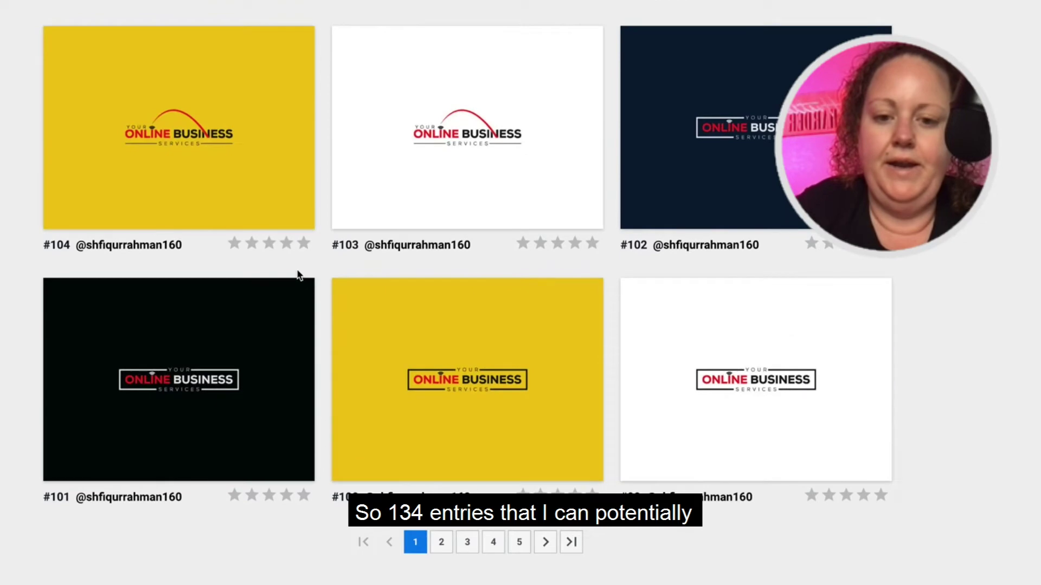
scroll(297, 275, "down", 2)
left_click(441, 465)
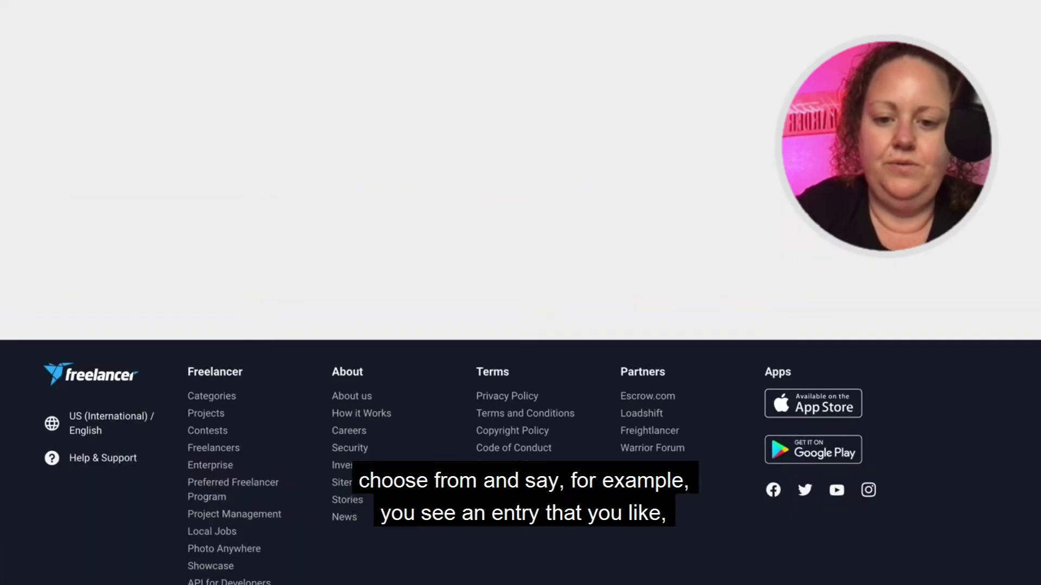
scroll(467, 293, "up", 12)
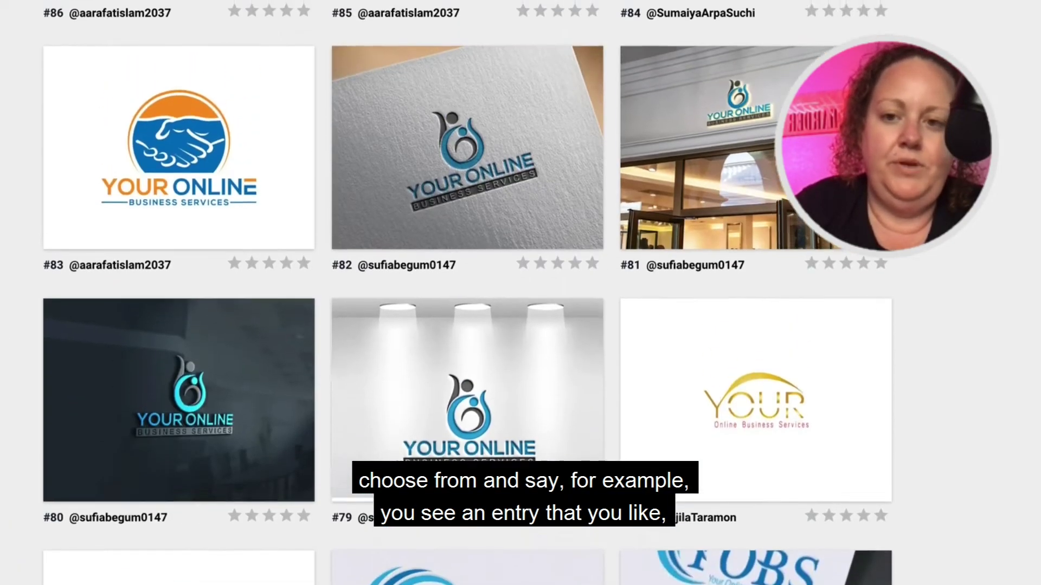
scroll(466, 292, "up", 12)
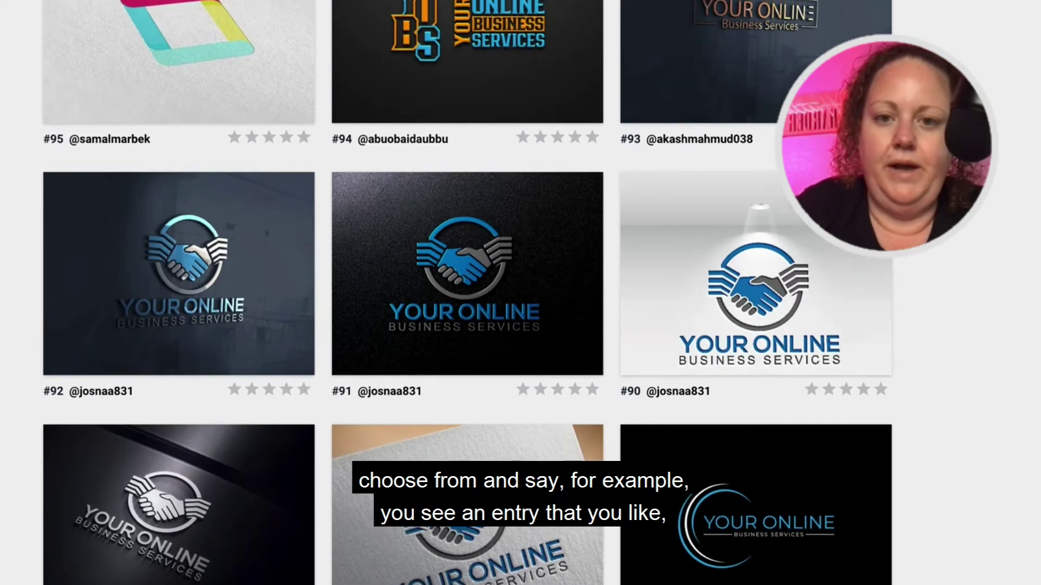
scroll(467, 292, "up", 5)
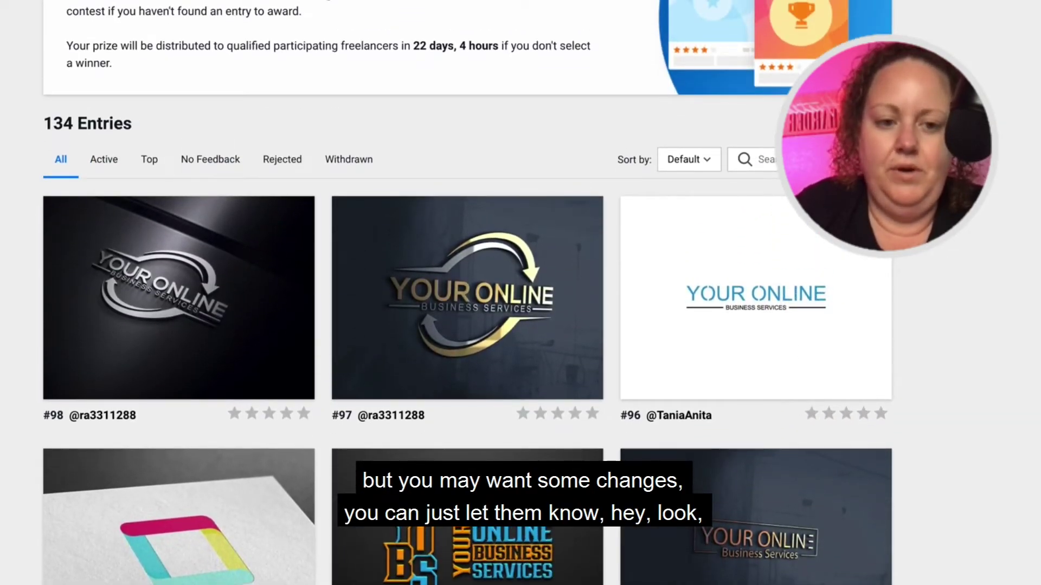
scroll(467, 293, "down", 12)
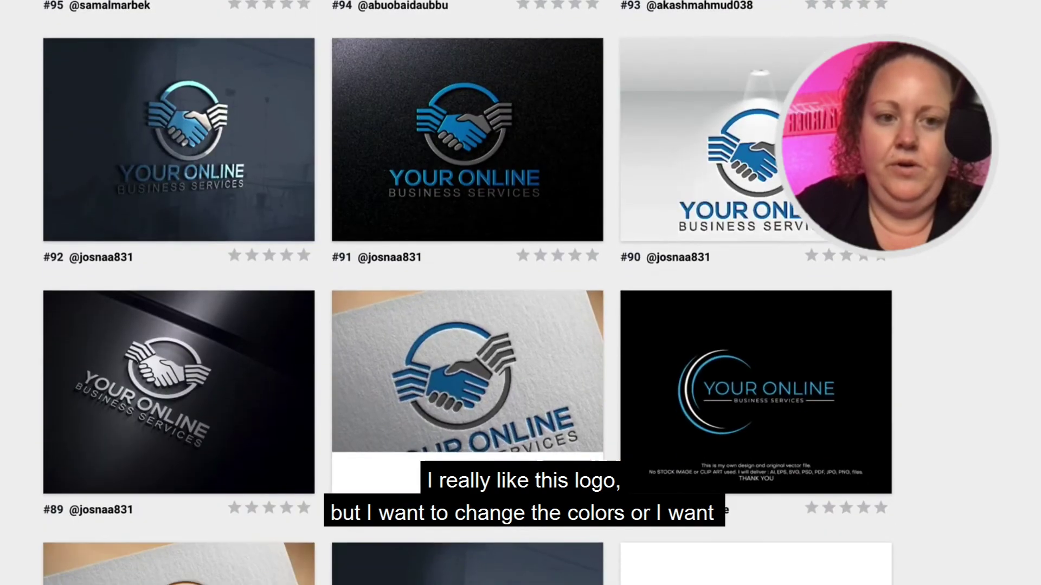
Look through the remaining logo entries on the second results page, down to entry #75.
scroll(467, 292, "down", 9)
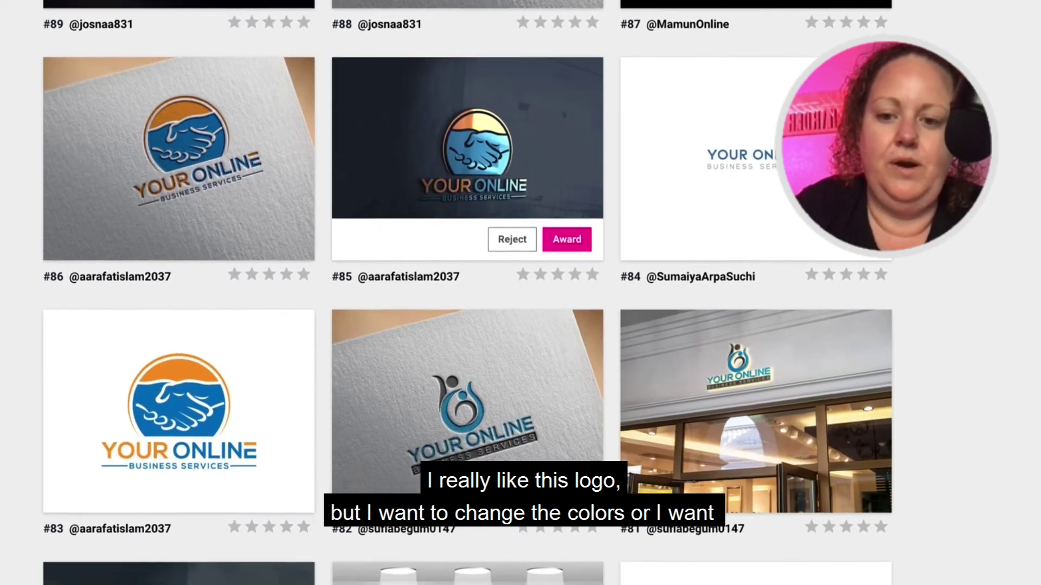
scroll(466, 293, "down", 8)
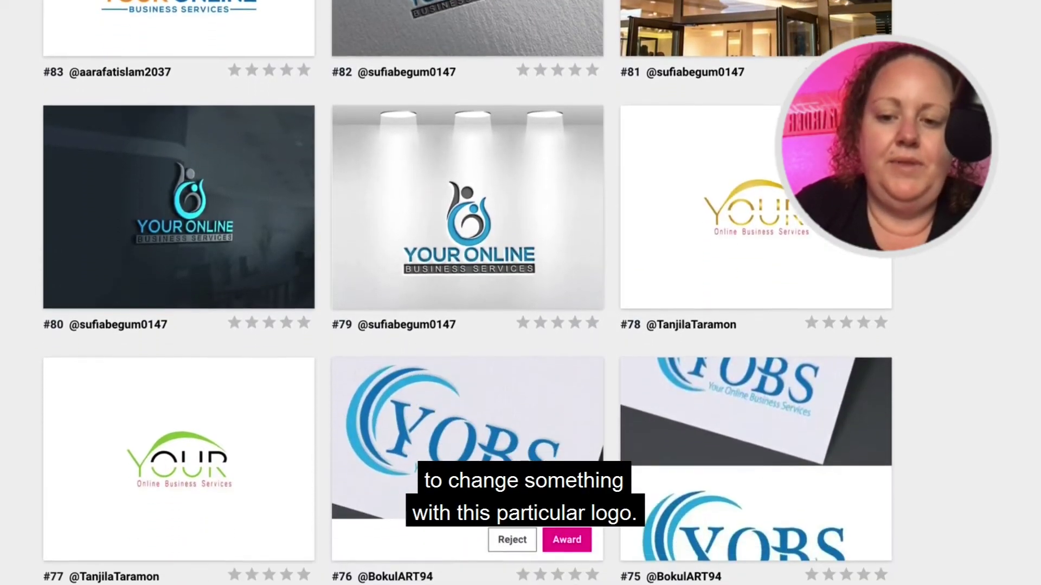
scroll(465, 551, "down", 2)
Open the third page of contest entries and examine the submitted logos from #74 down to #51.
left_click(467, 536)
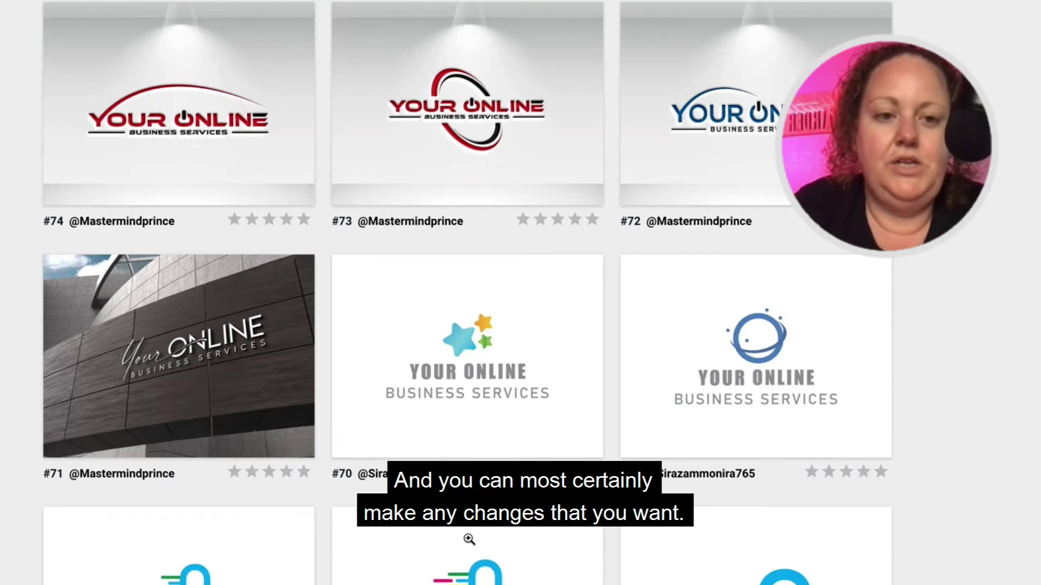
scroll(469, 540, "down", 9)
scroll(469, 539, "down", 8)
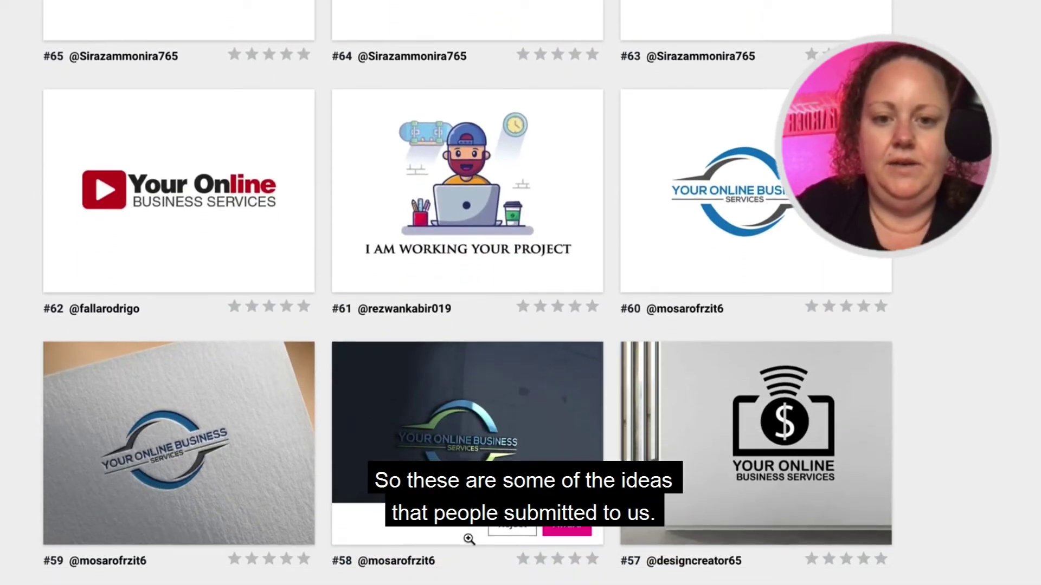
scroll(469, 540, "down", 1)
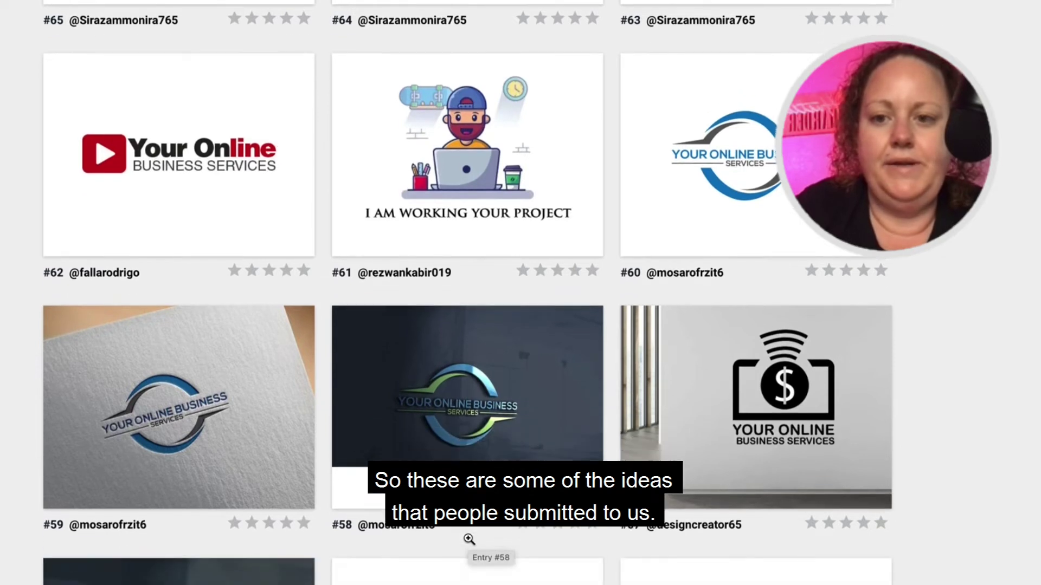
scroll(468, 540, "down", 1)
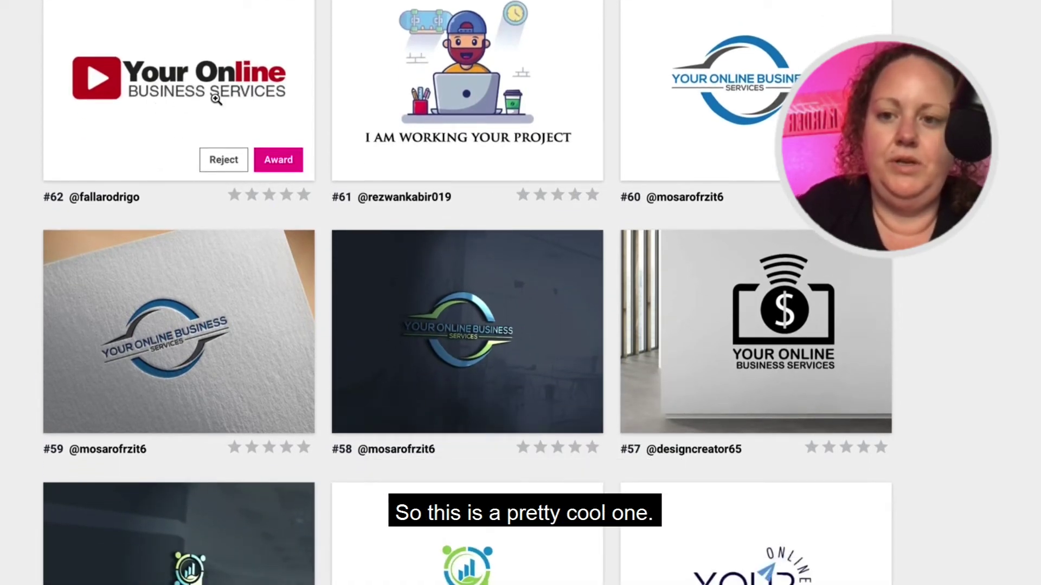
scroll(398, 376, "down", 3)
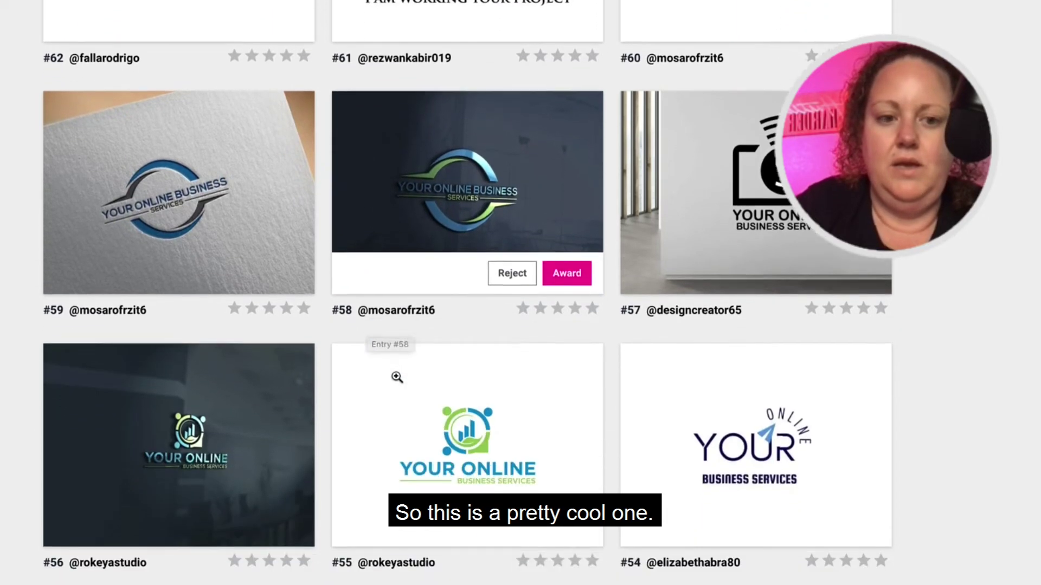
scroll(397, 376, "down", 5)
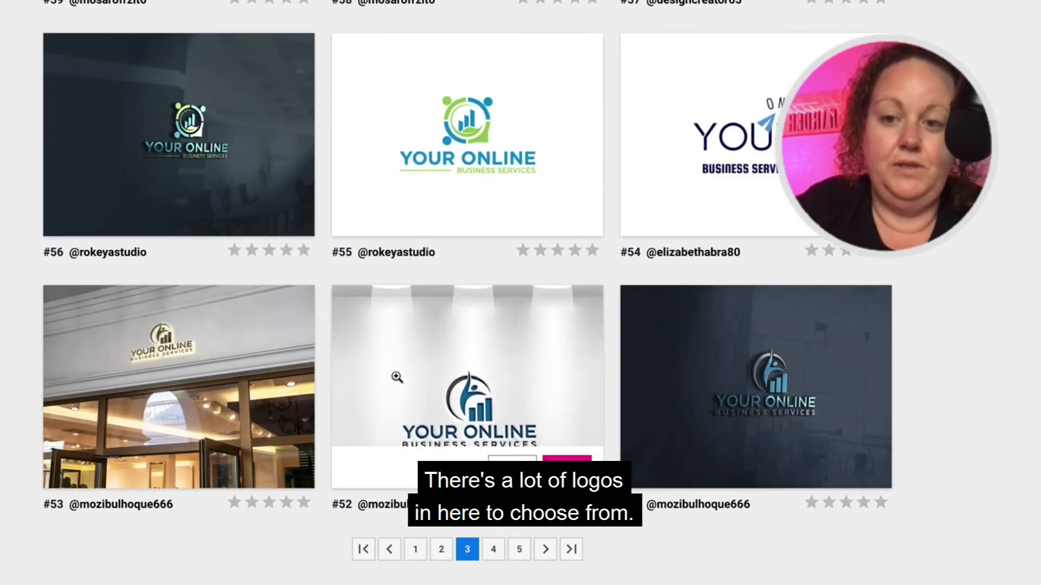
scroll(397, 376, "down", 2)
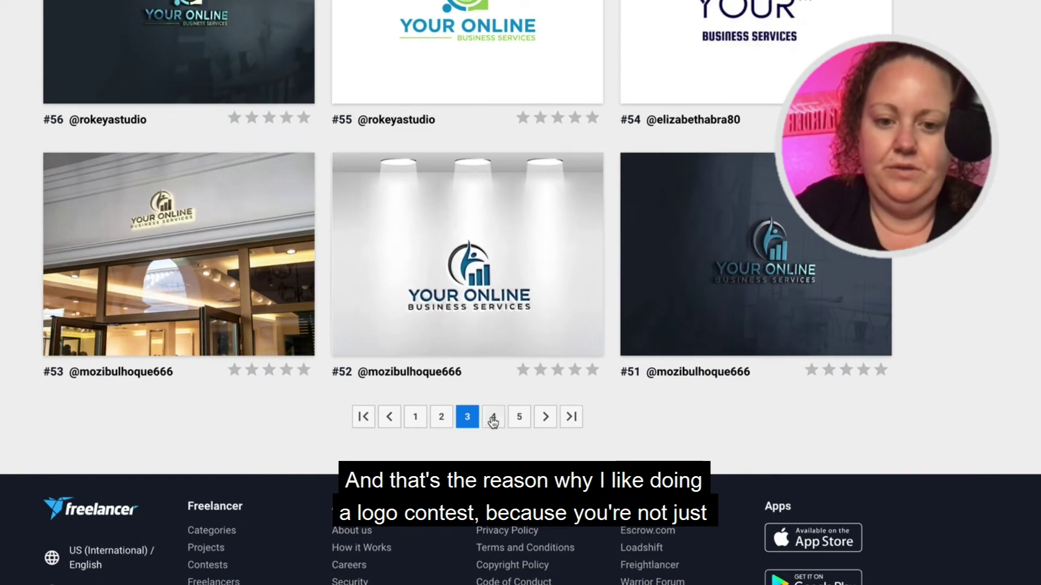
Open the fourth page of entries and review its logo designs and business sign mockups, #50 to #27.
left_click(493, 421)
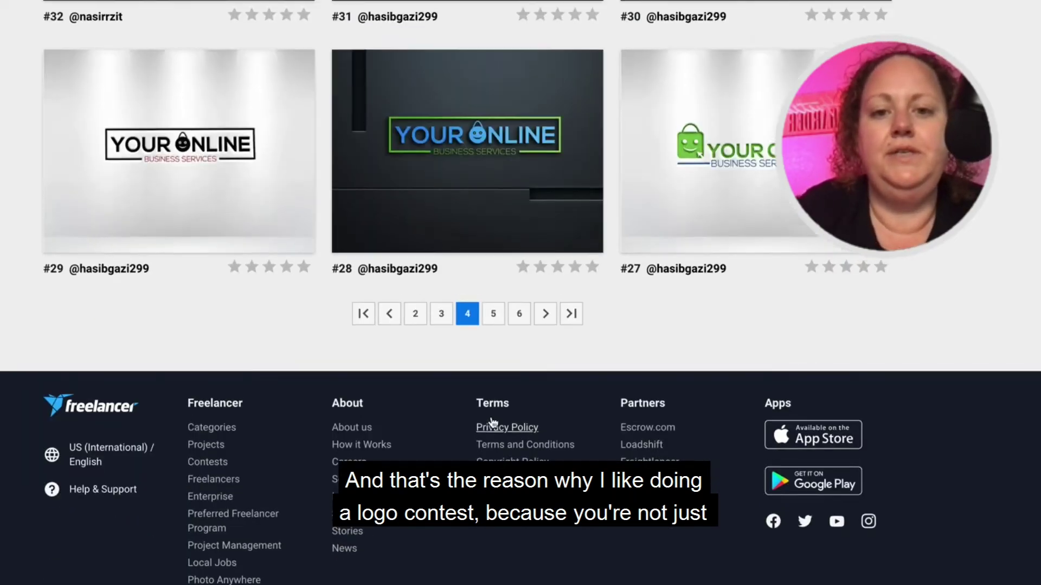
scroll(494, 423, "up", 6)
scroll(494, 423, "up", 17)
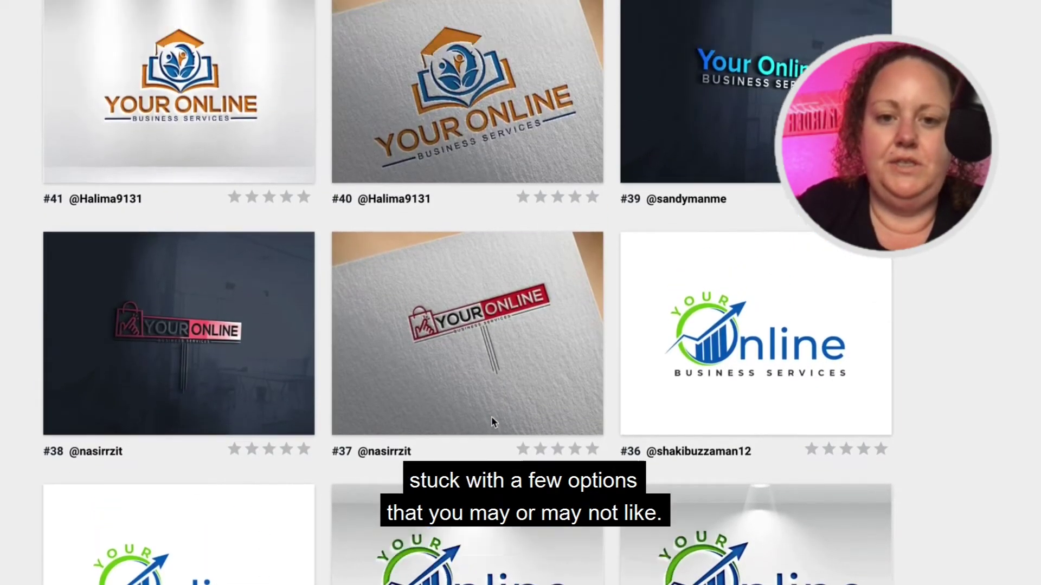
scroll(491, 417, "up", 16)
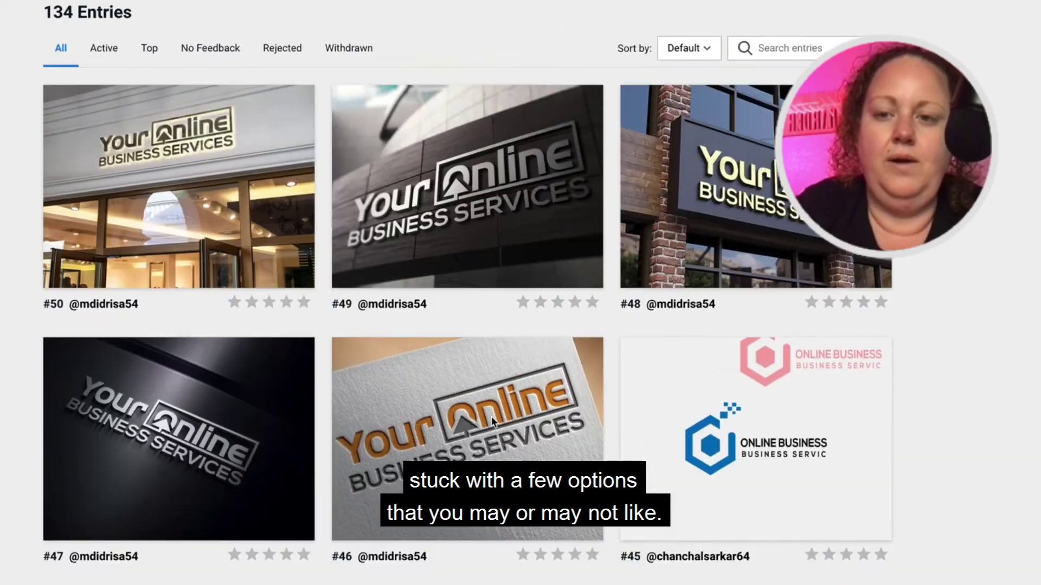
scroll(491, 416, "down", 7)
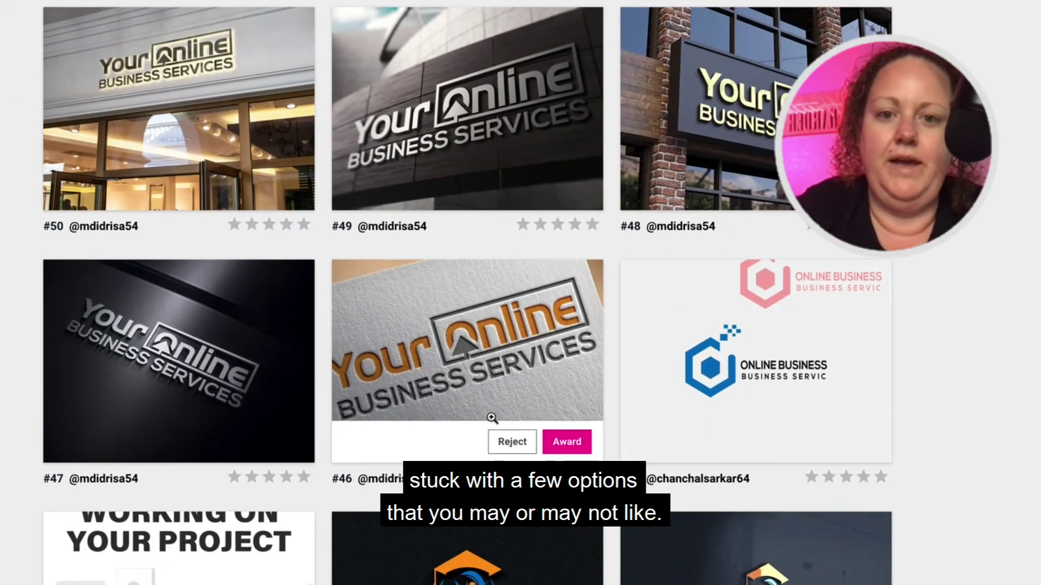
scroll(482, 347, "up", 1)
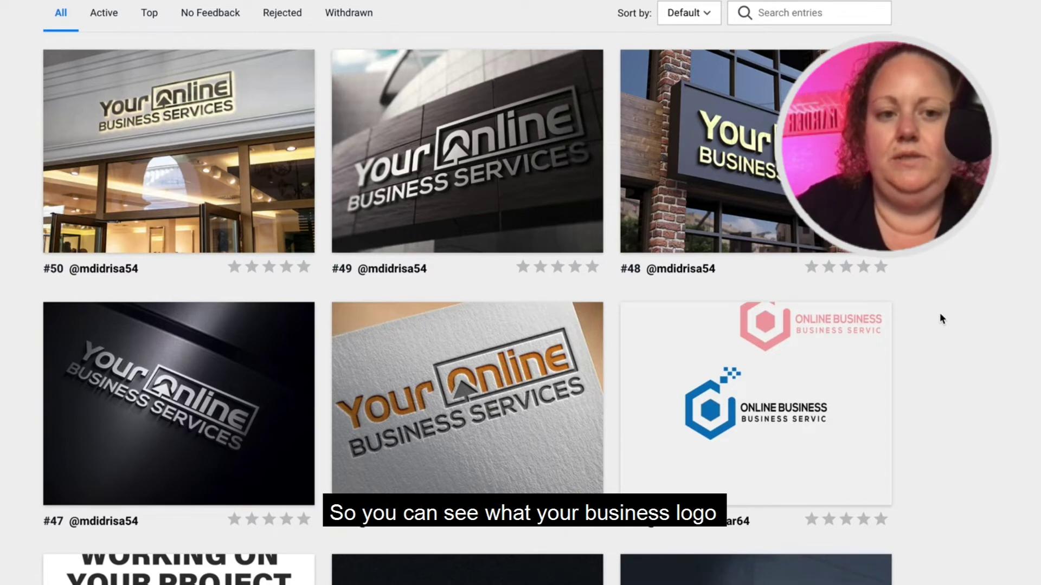
scroll(941, 314, "down", 5)
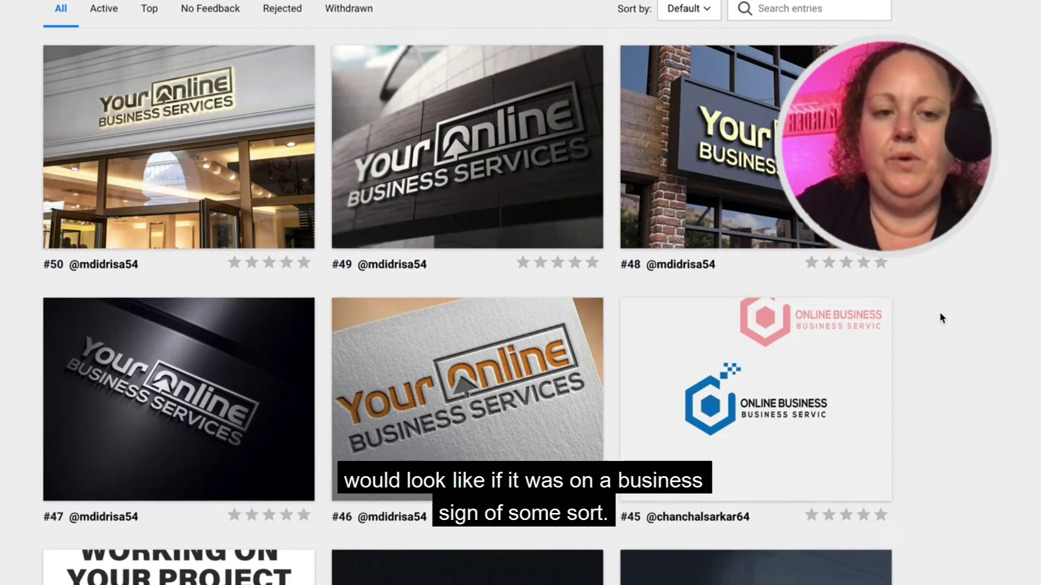
scroll(941, 317, "down", 4)
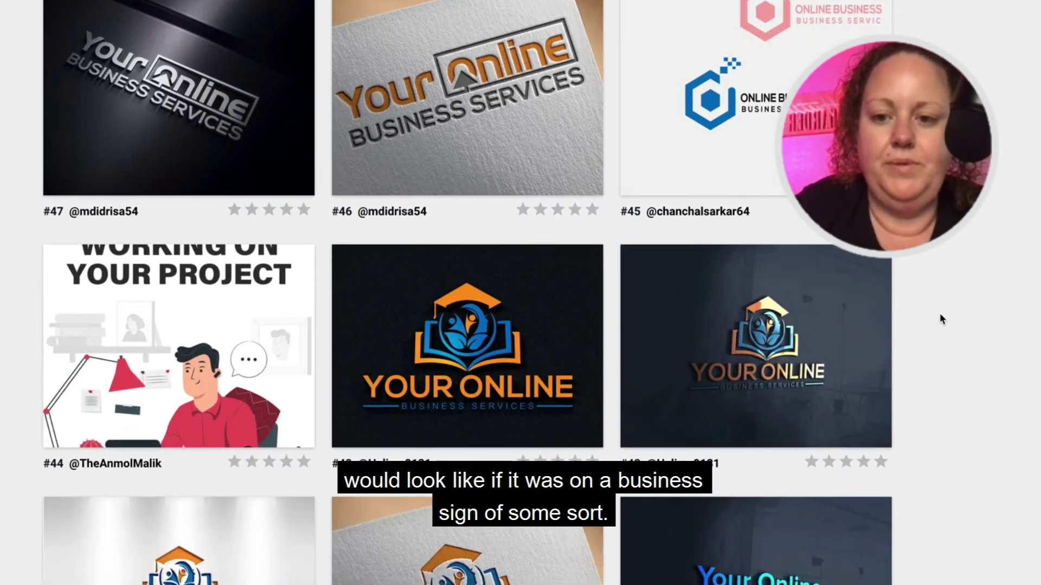
scroll(940, 315, "down", 4)
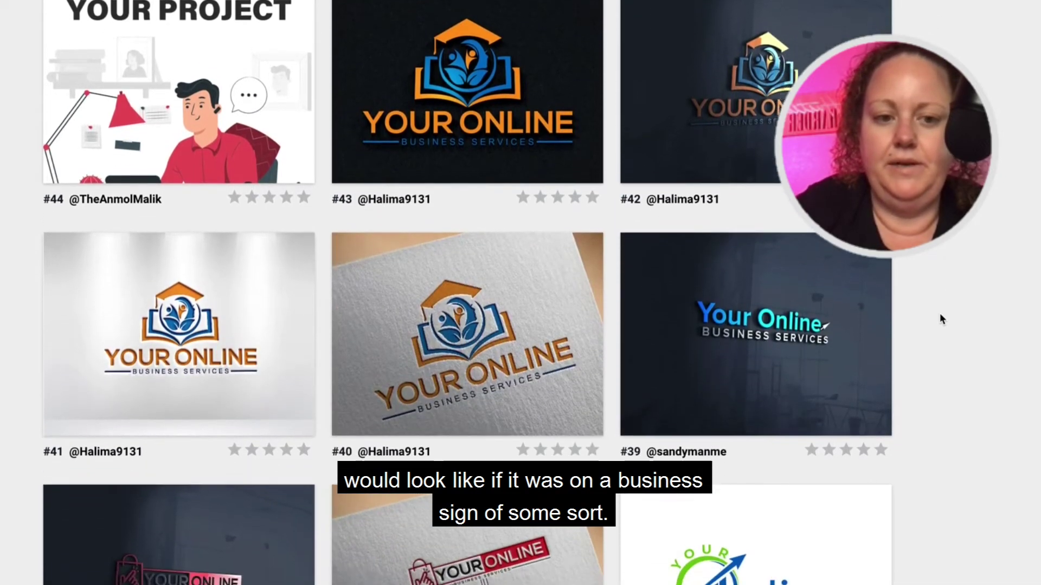
scroll(941, 320, "down", 4)
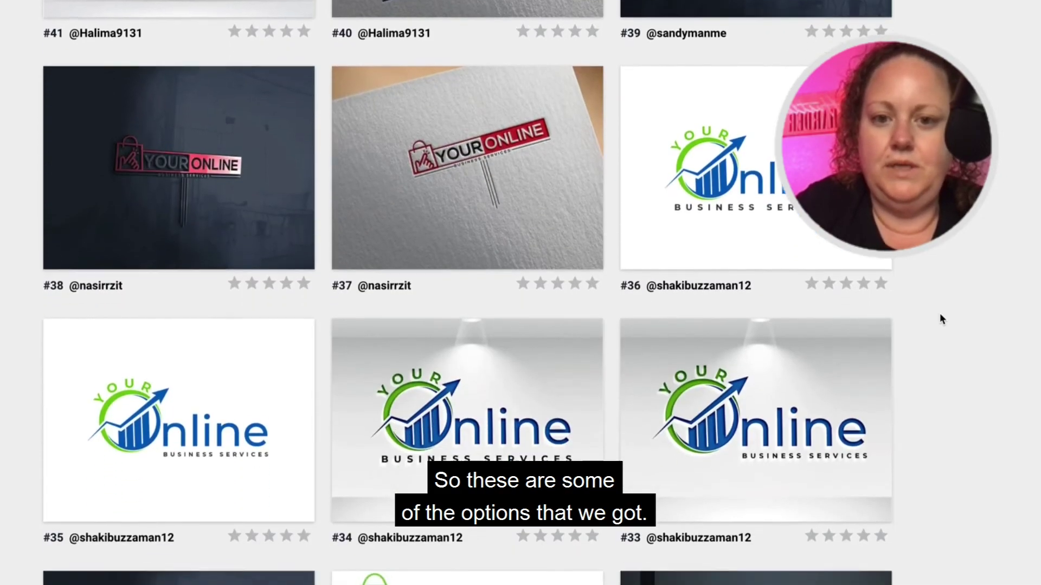
scroll(941, 319, "down", 7)
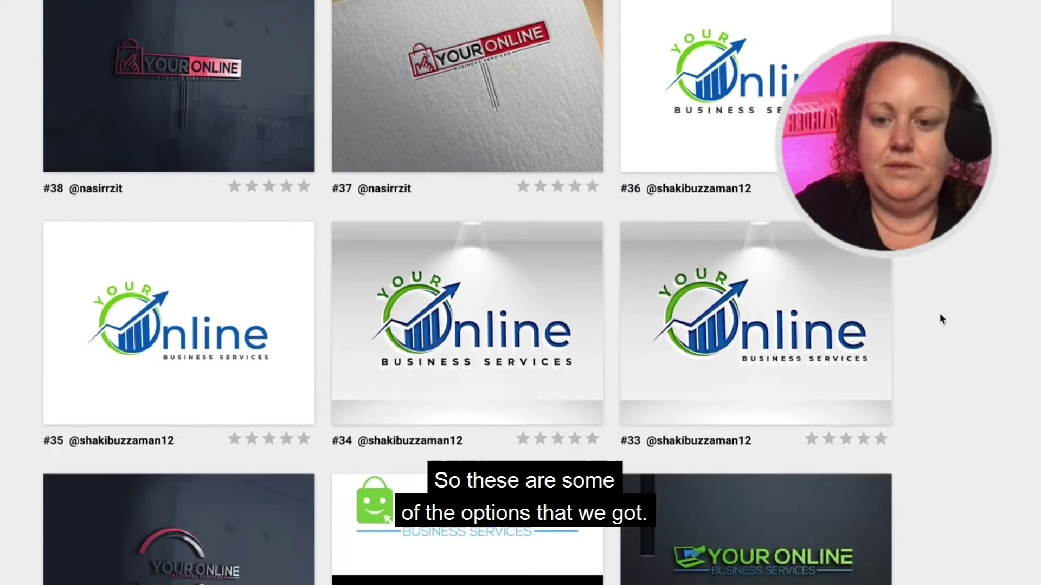
scroll(941, 319, "down", 3)
scroll(941, 318, "down", 1)
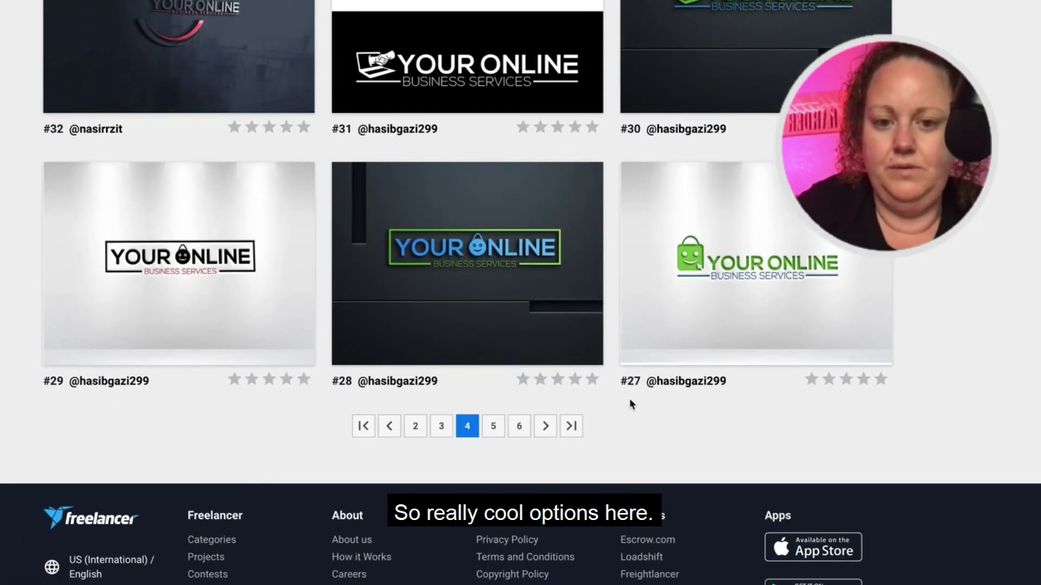
Open the fifth page of contest entries and look over logos #26 to #3.
left_click(492, 426)
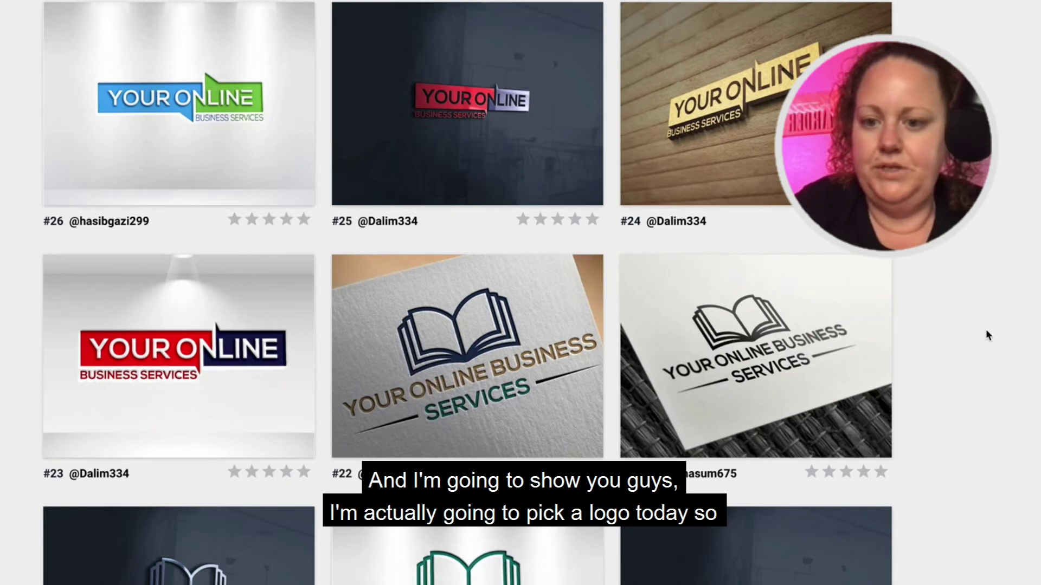
scroll(986, 334, "down", 5)
scroll(986, 329, "down", 12)
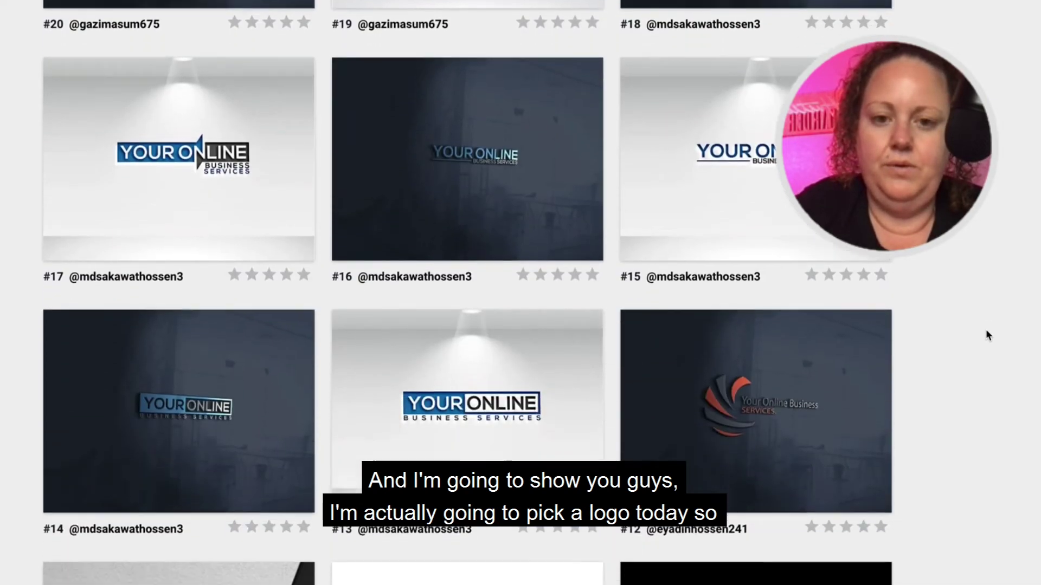
scroll(986, 329, "down", 13)
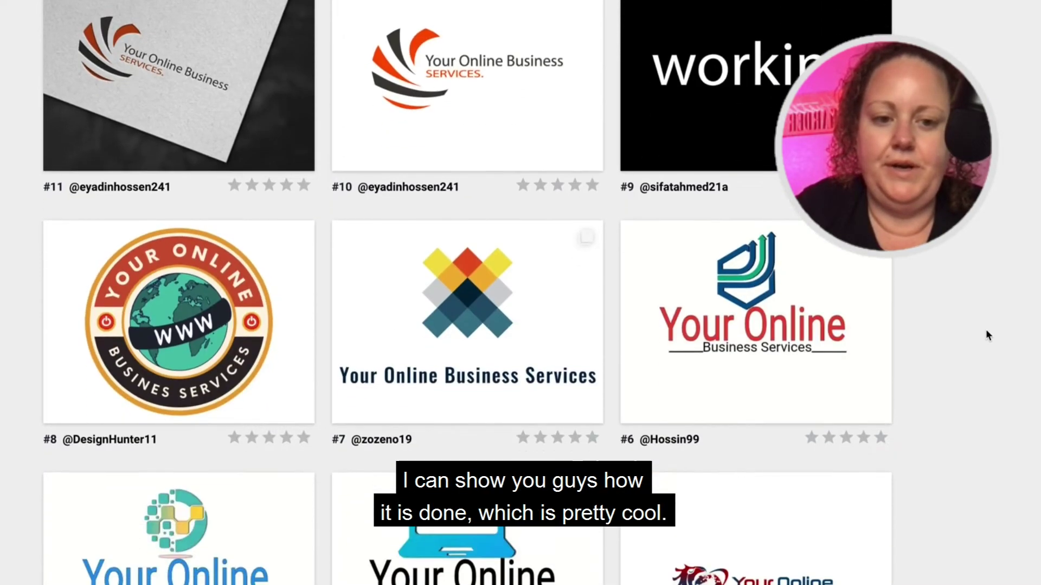
scroll(986, 330, "down", 1)
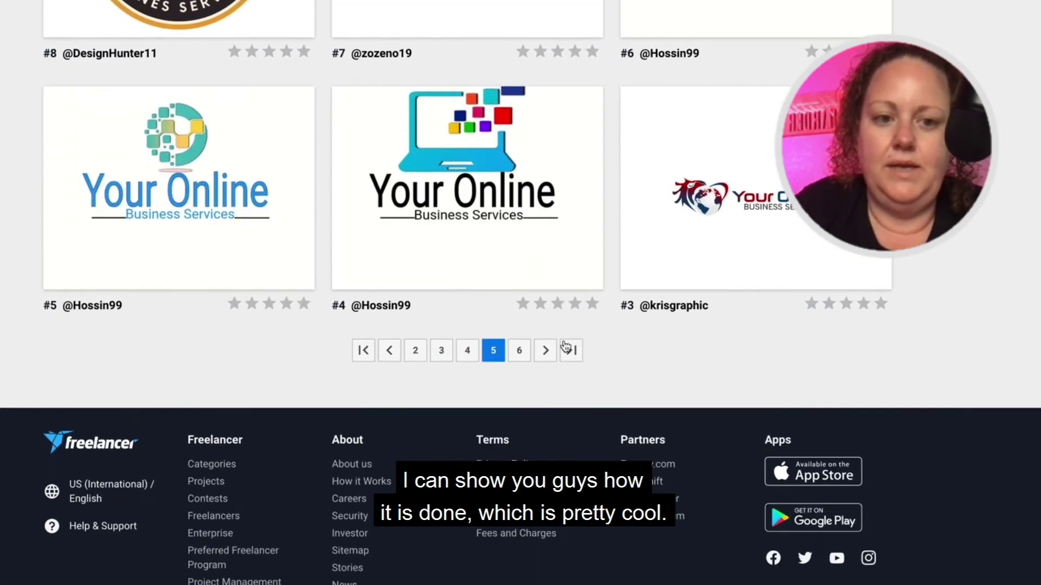
Open the sixth and last page of entries and look through the final logos and the withdrawn submissions.
left_click(520, 351)
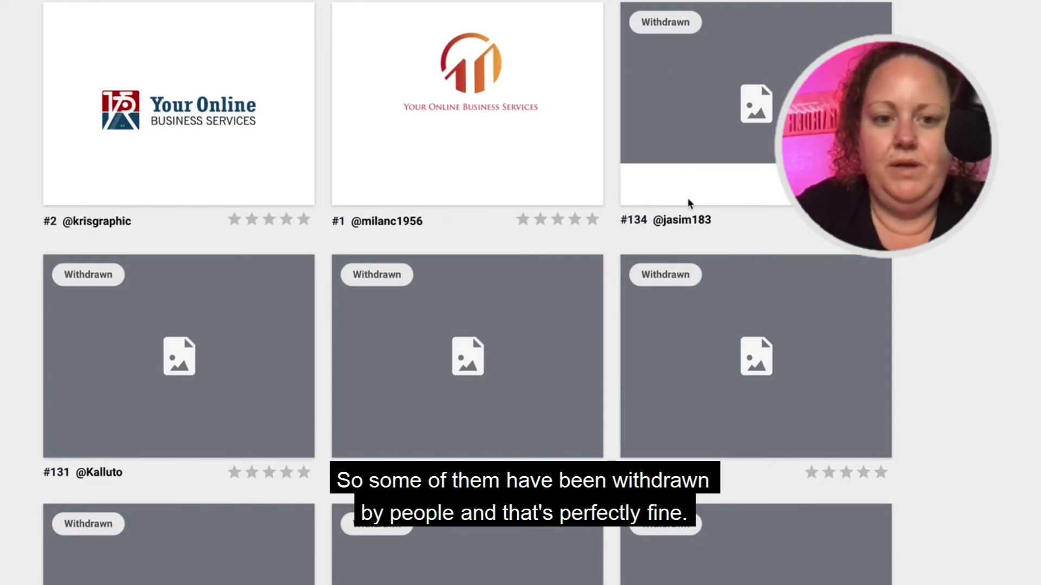
scroll(476, 162, "down", 2)
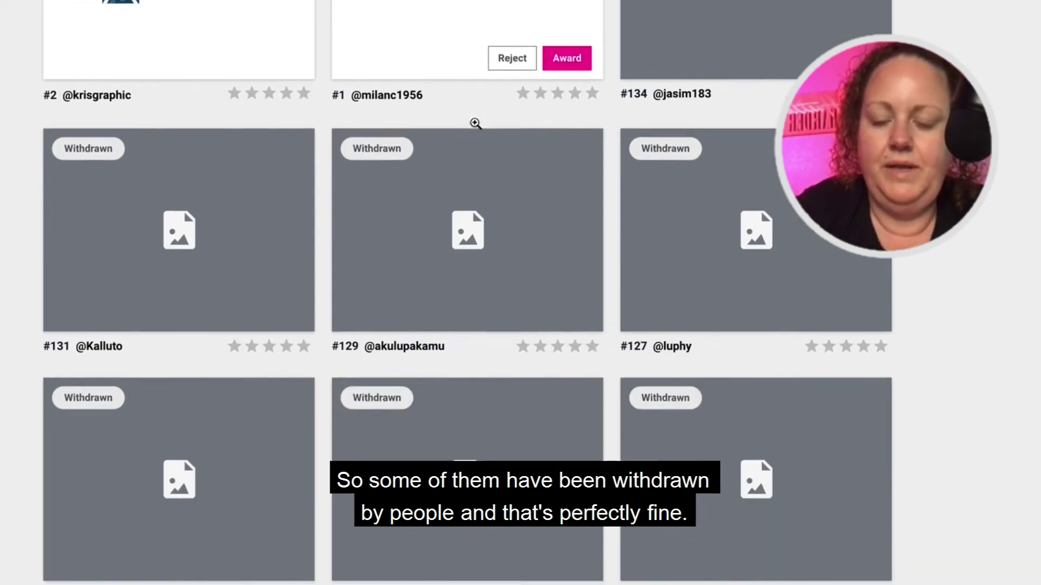
scroll(475, 124, "down", 20)
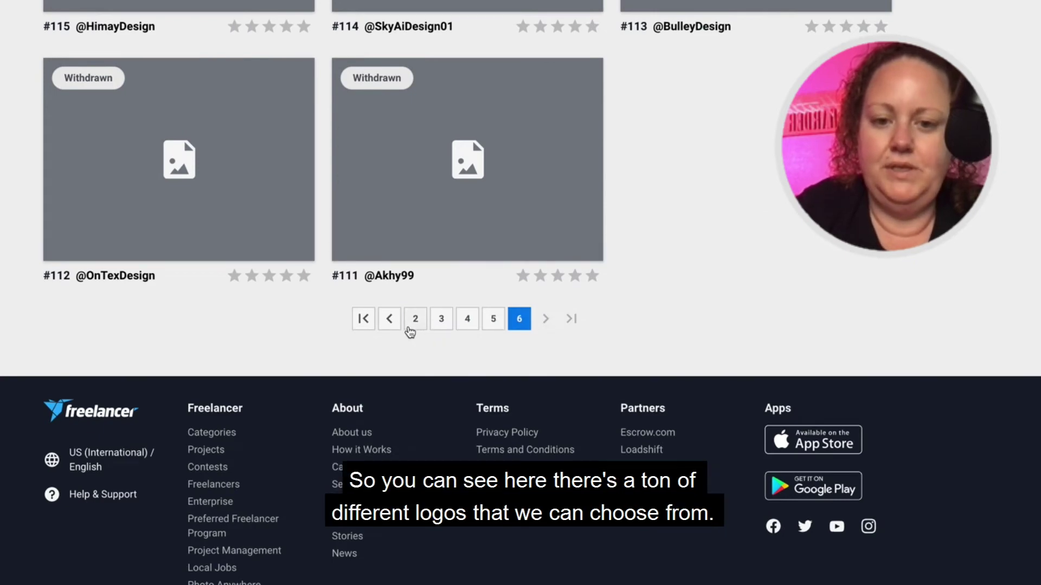
Go back through the fifth and fourth pages to the first page of entries and compare the logo designs around #116 to #118.
left_click(388, 320)
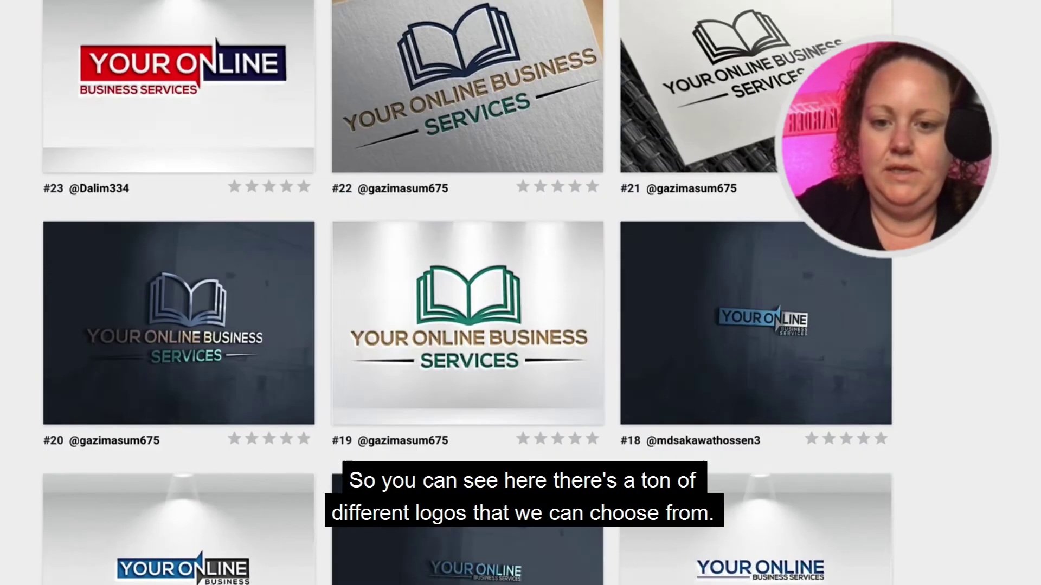
scroll(466, 293, "down", 20)
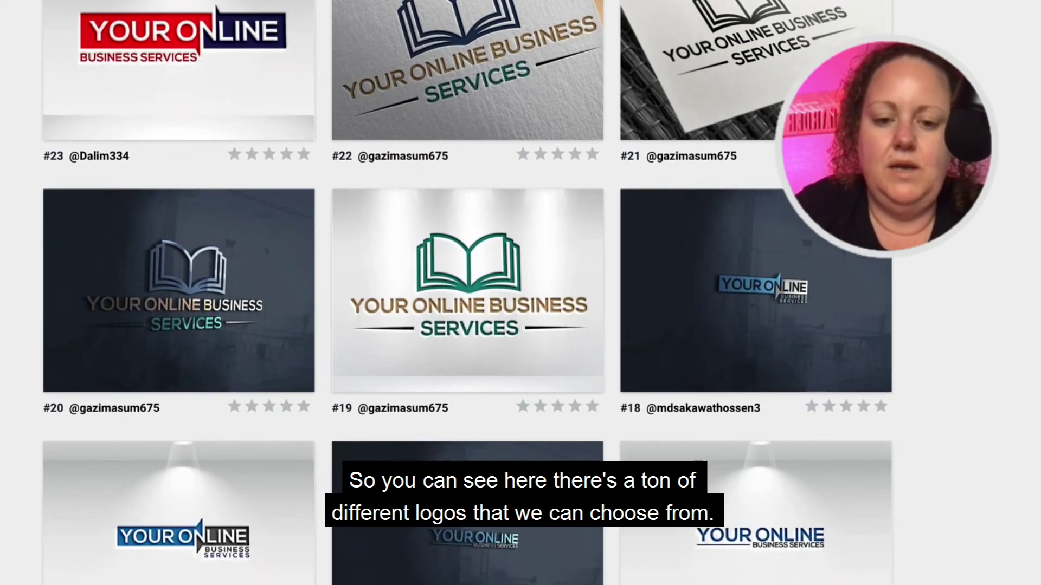
scroll(376, 473, "down", 2)
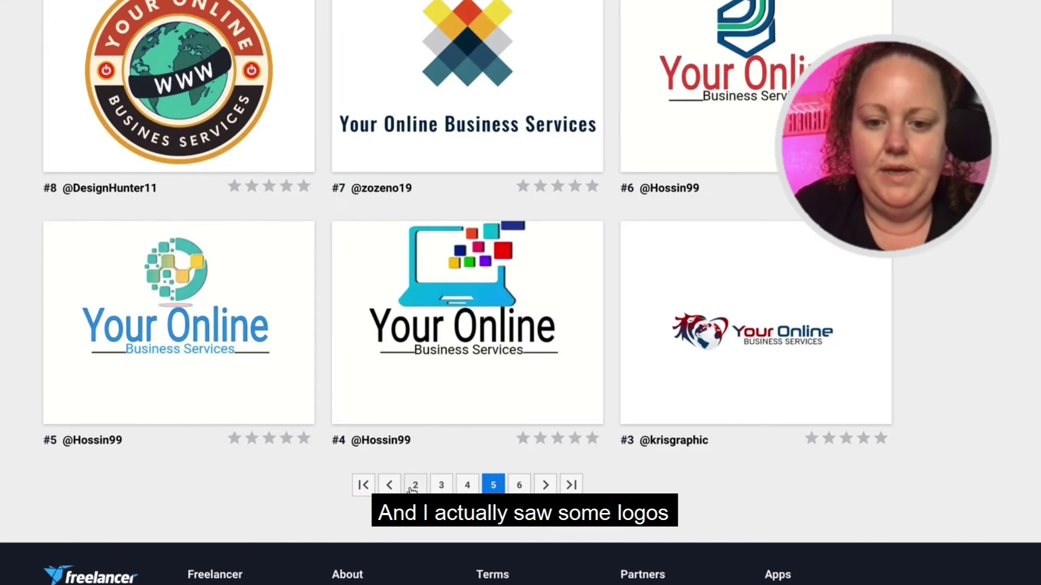
left_click(389, 484)
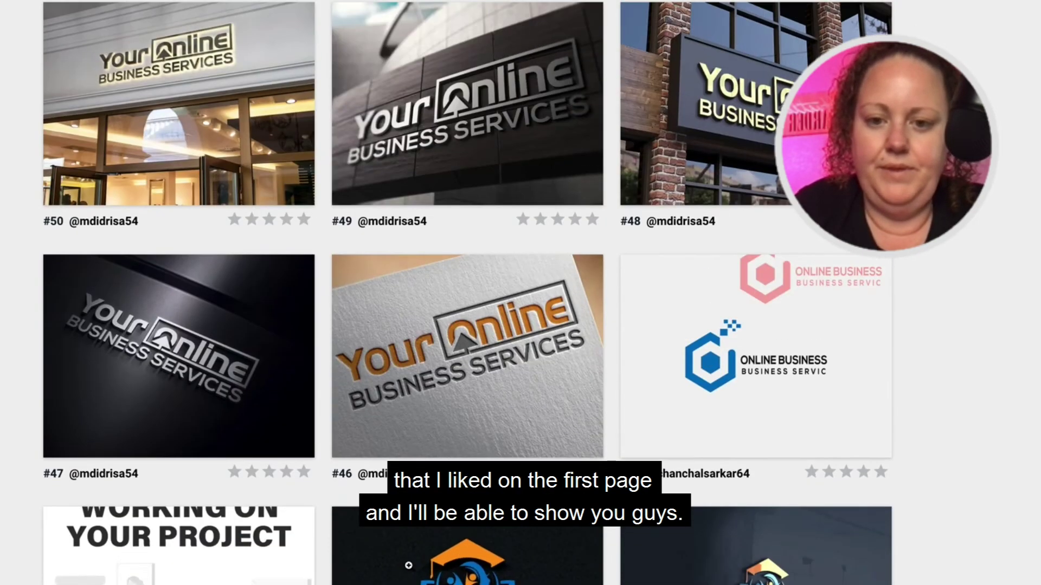
scroll(409, 566, "down", 20)
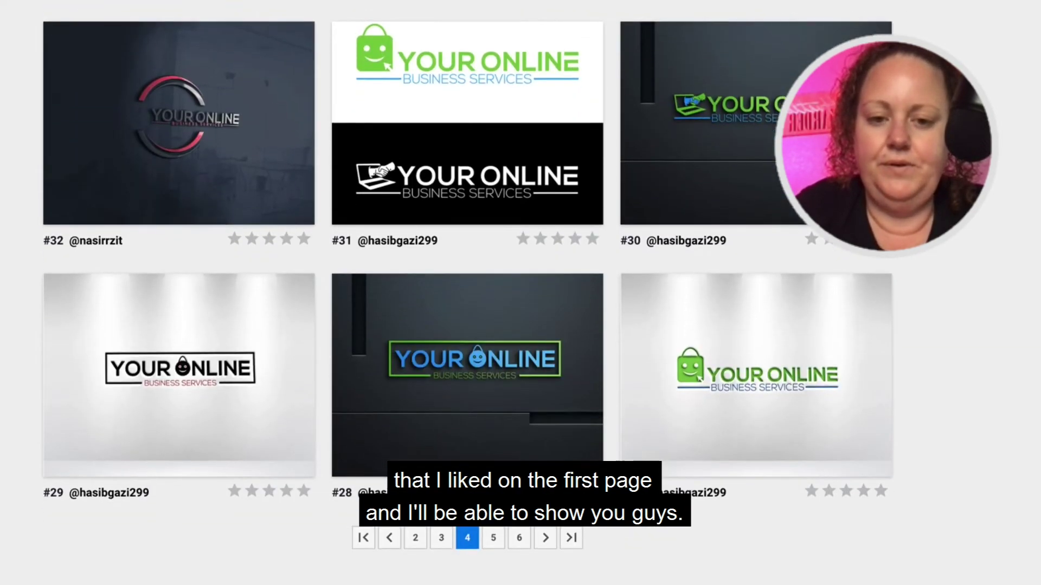
scroll(378, 343, "down", 3)
left_click(363, 347)
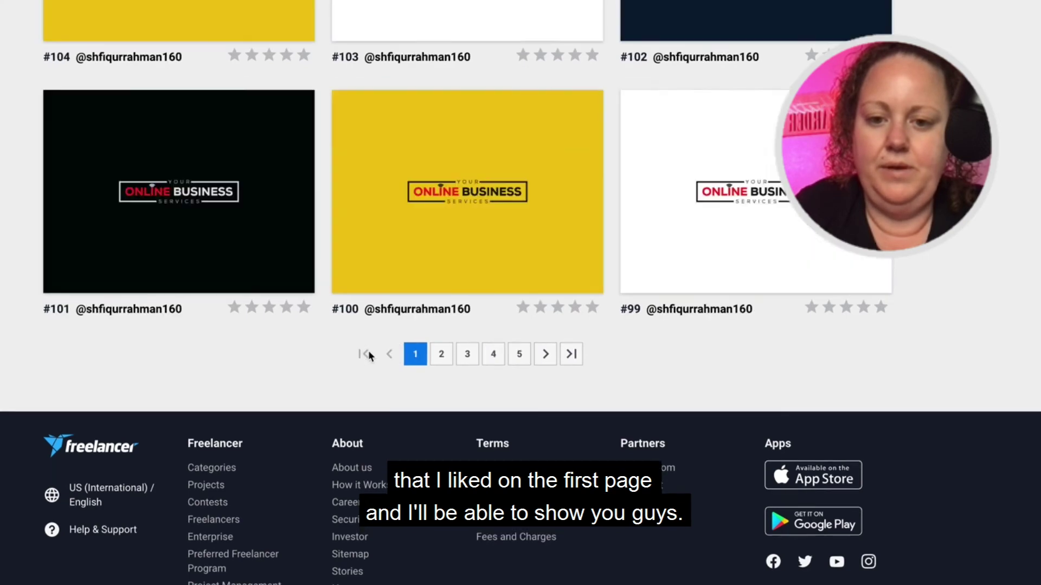
scroll(708, 109, "down", 10)
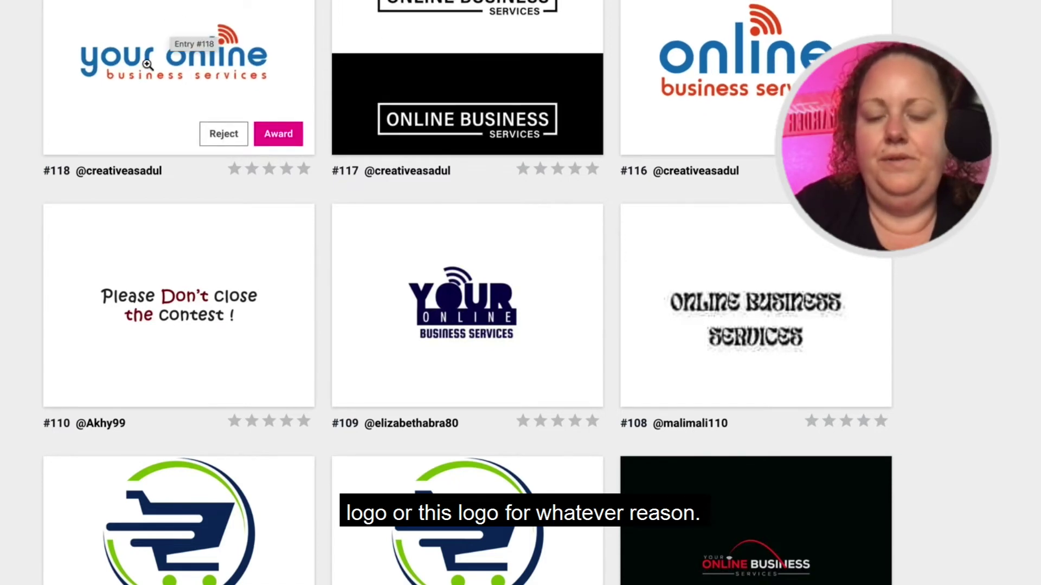
scroll(673, 46, "up", 5)
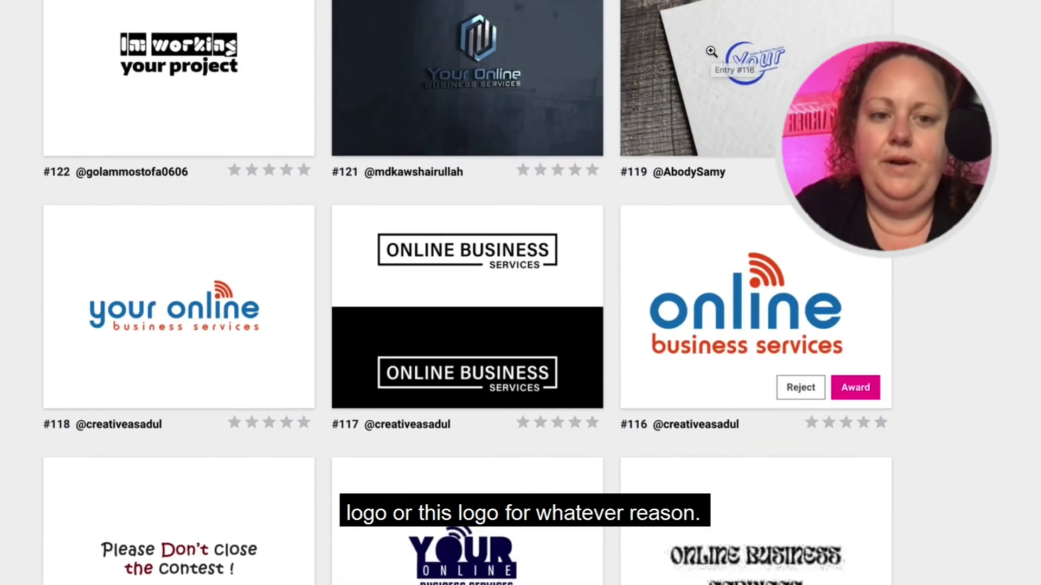
Compare the first-page logos from #133 down to #116 and open entry #118.
scroll(711, 51, "up", 8)
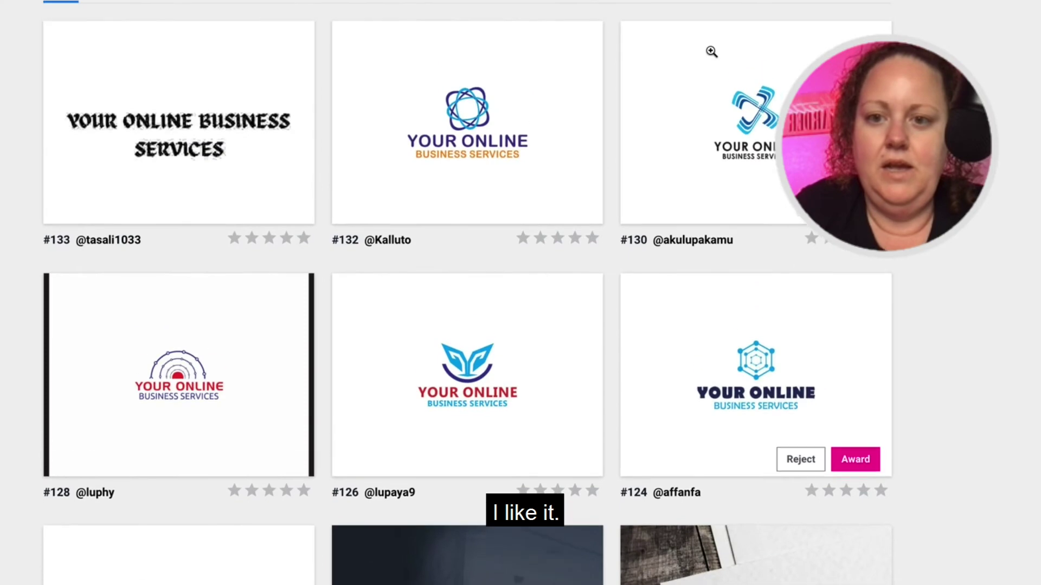
scroll(711, 52, "down", 12)
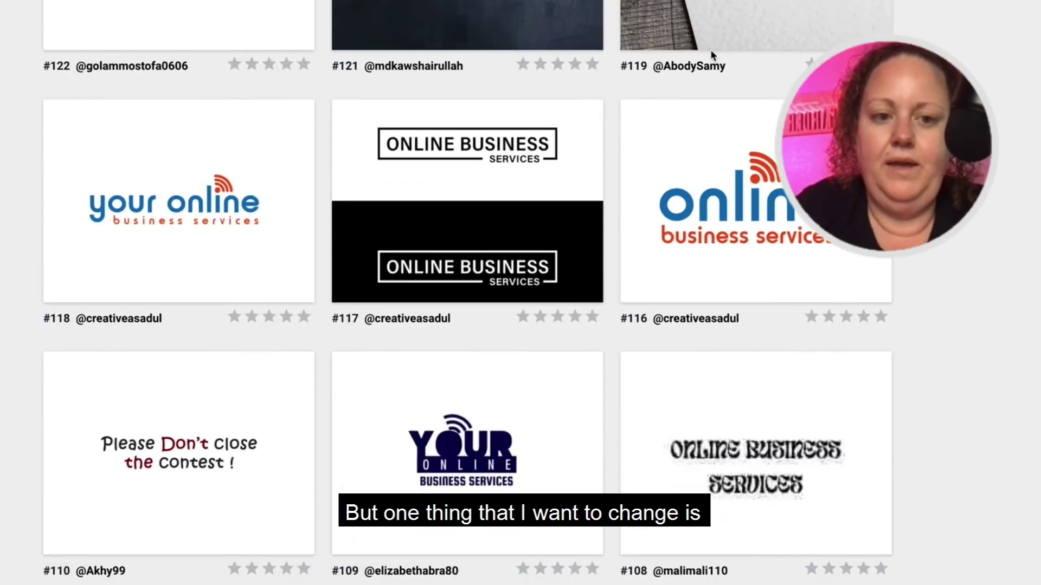
mouse_move(740, 212)
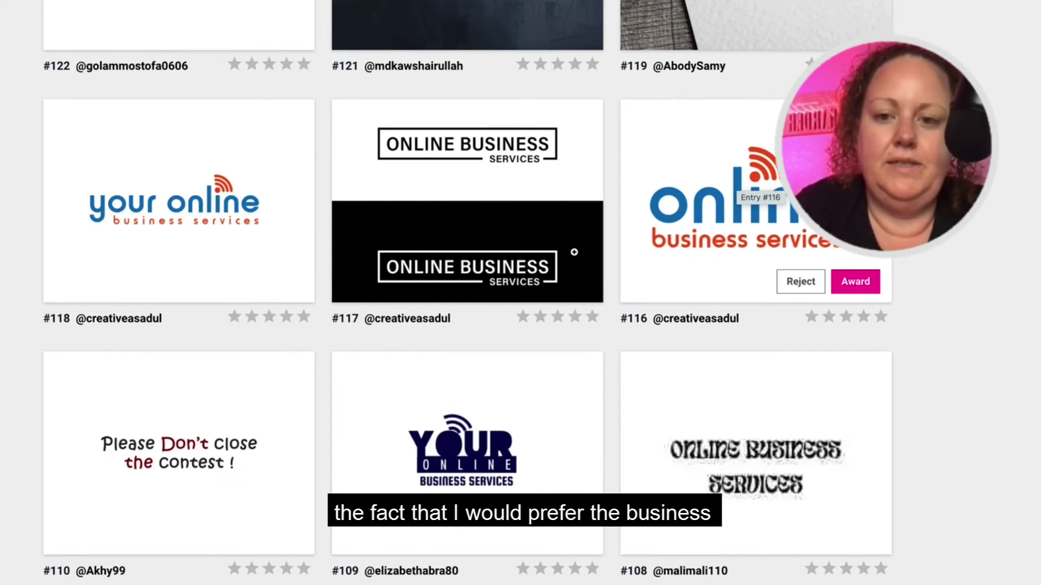
mouse_move(156, 233)
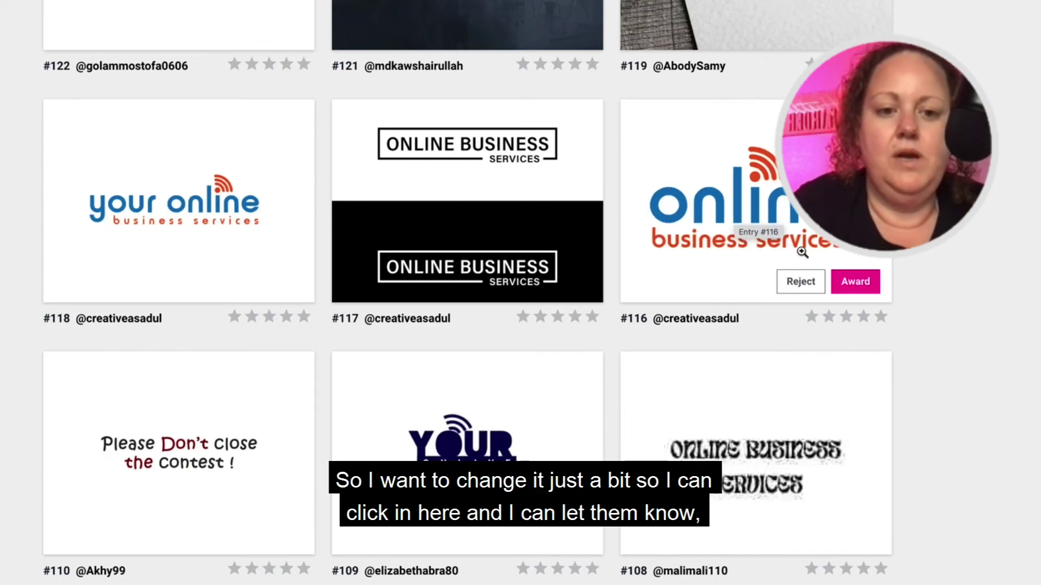
left_click(168, 221)
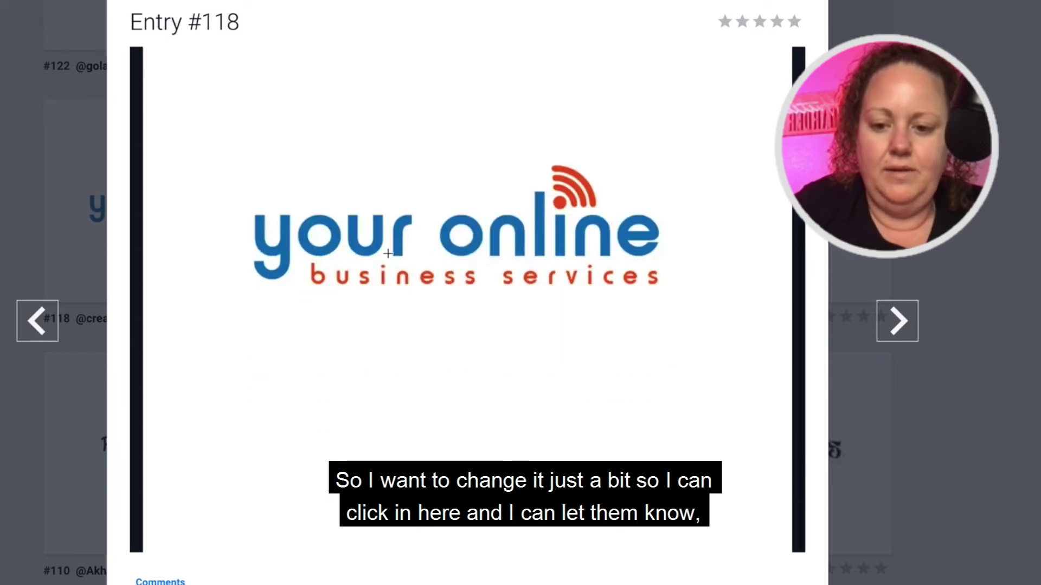
Comment on entry #118, asking for "business services" as the larger text that stands out and for neon colors: Neon Yellow, Pink, Violet.
scroll(418, 220, "down", 1)
scroll(418, 221, "down", 5)
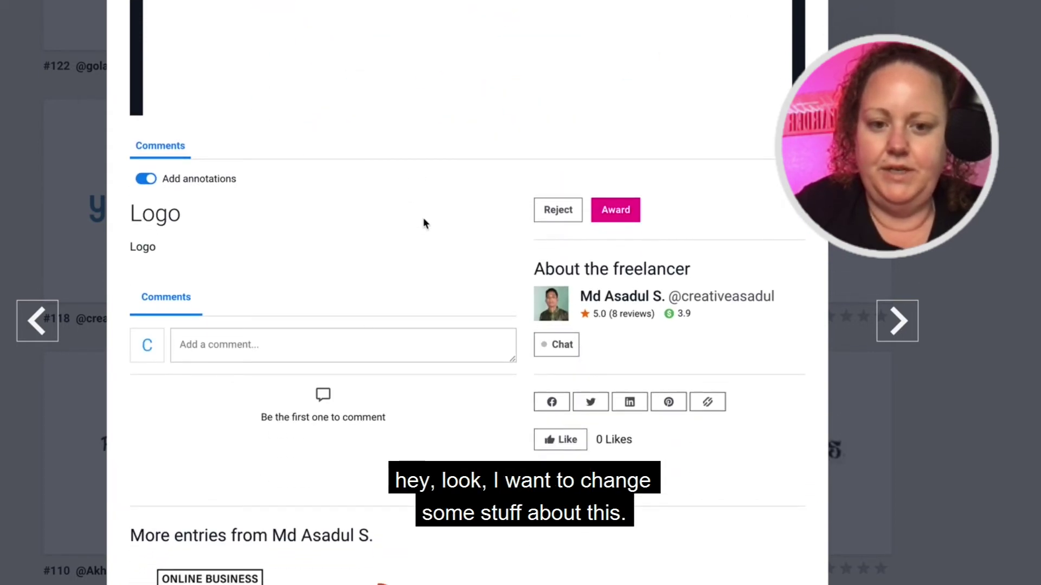
left_click(308, 352)
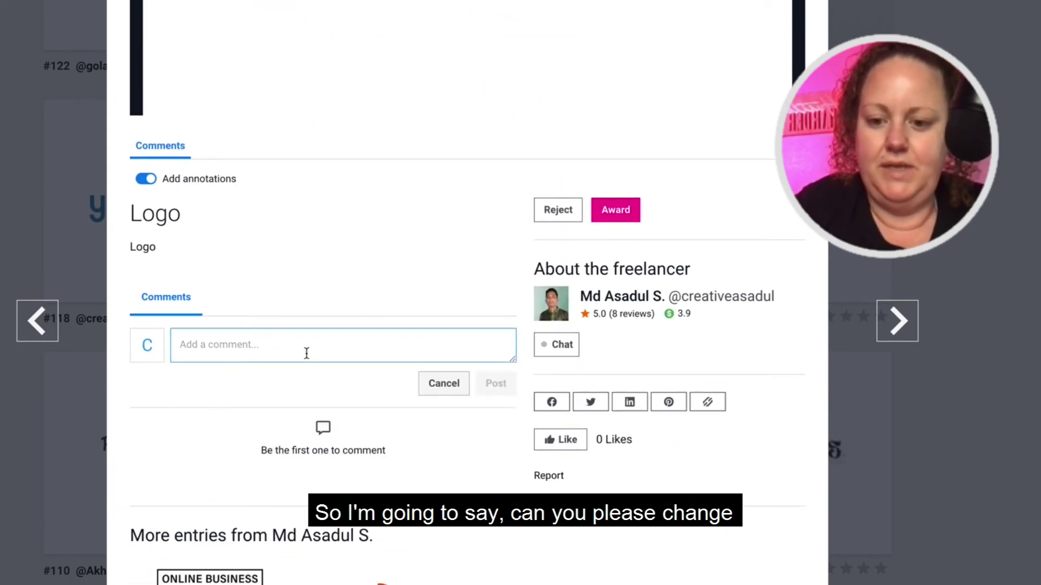
scroll(306, 353, "up", 1)
scroll(306, 353, "up", 4)
scroll(305, 353, "down", 2)
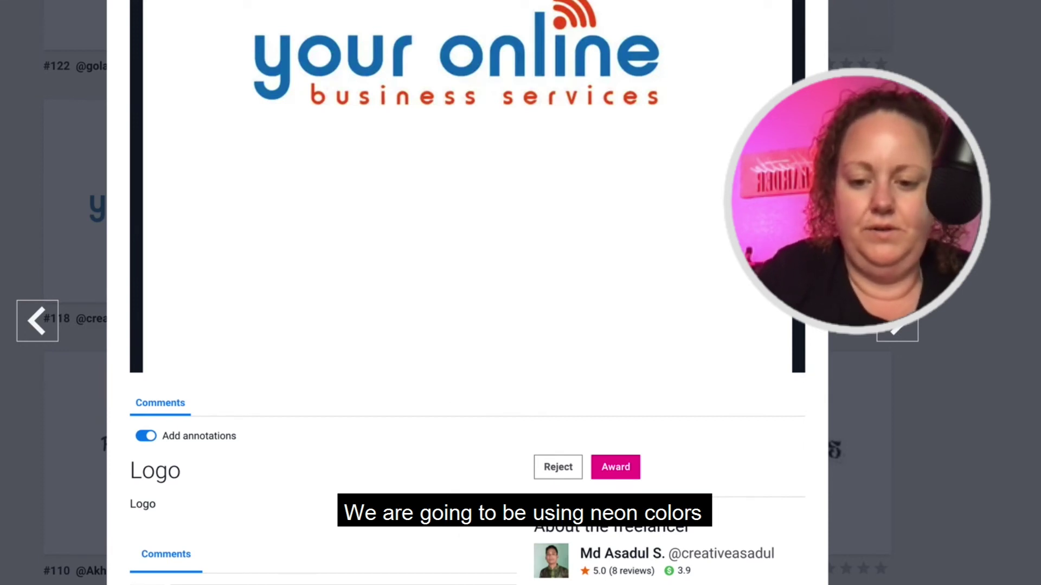
scroll(456, 375, "down", 2)
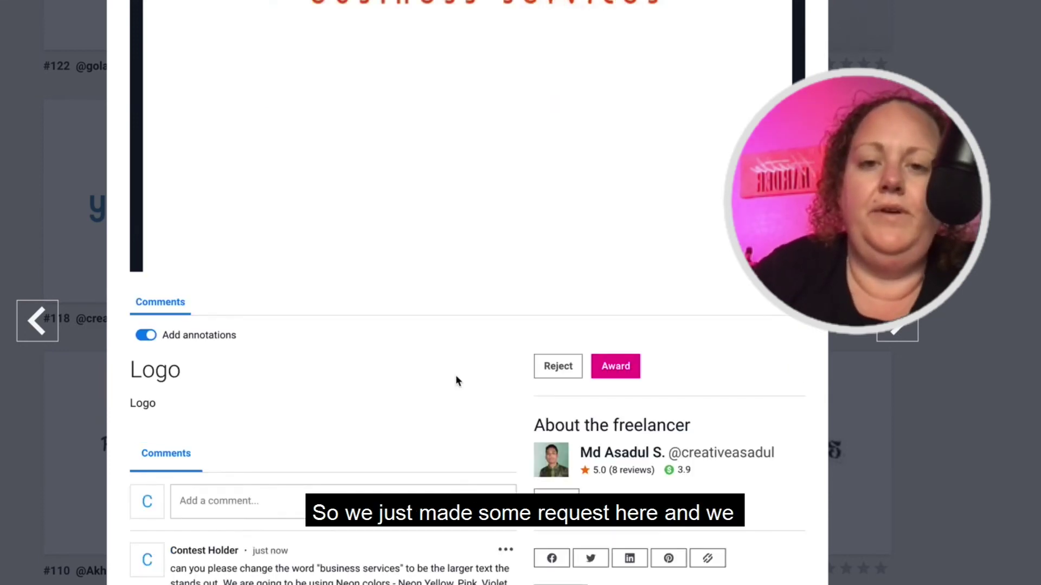
Rate entry #118 five stars and close its detail view.
scroll(456, 376, "up", 3)
scroll(456, 375, "up", 5)
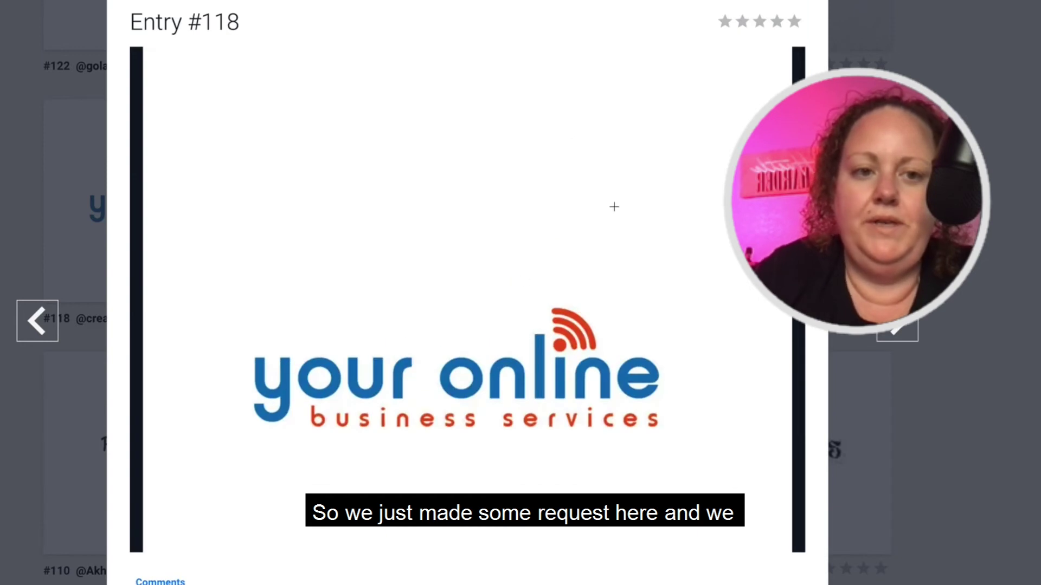
left_click(794, 22)
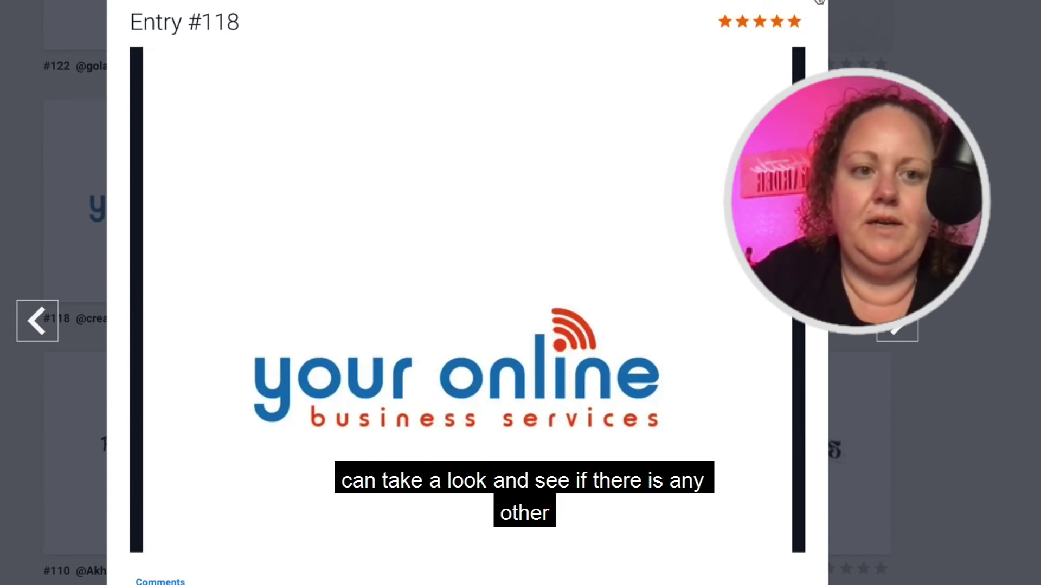
left_click(821, 2)
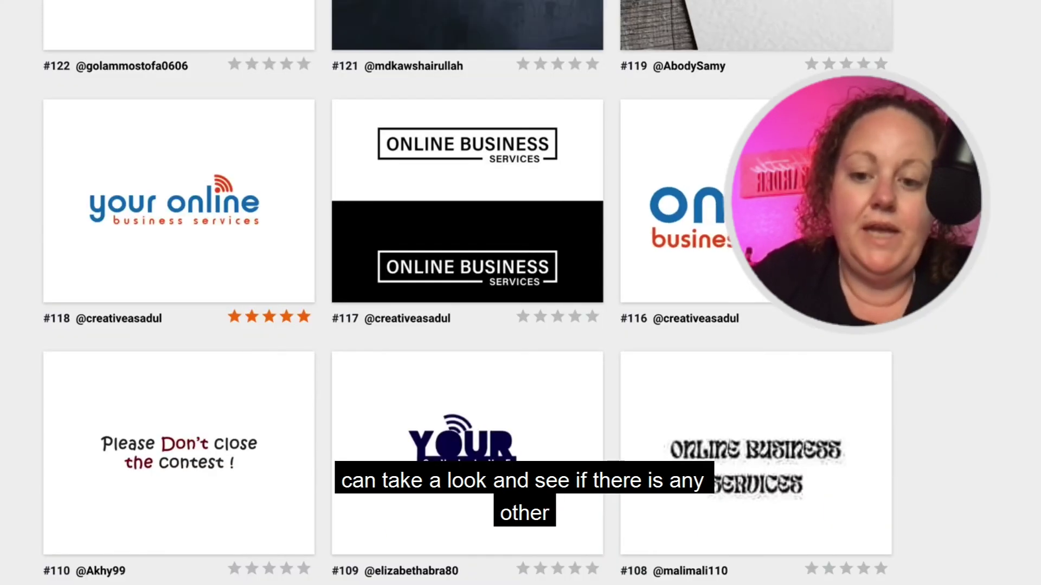
Look through the rest of the first page of entries, #110 to #99, for other potential logos.
scroll(520, 292, "down", 4)
scroll(521, 293, "down", 1)
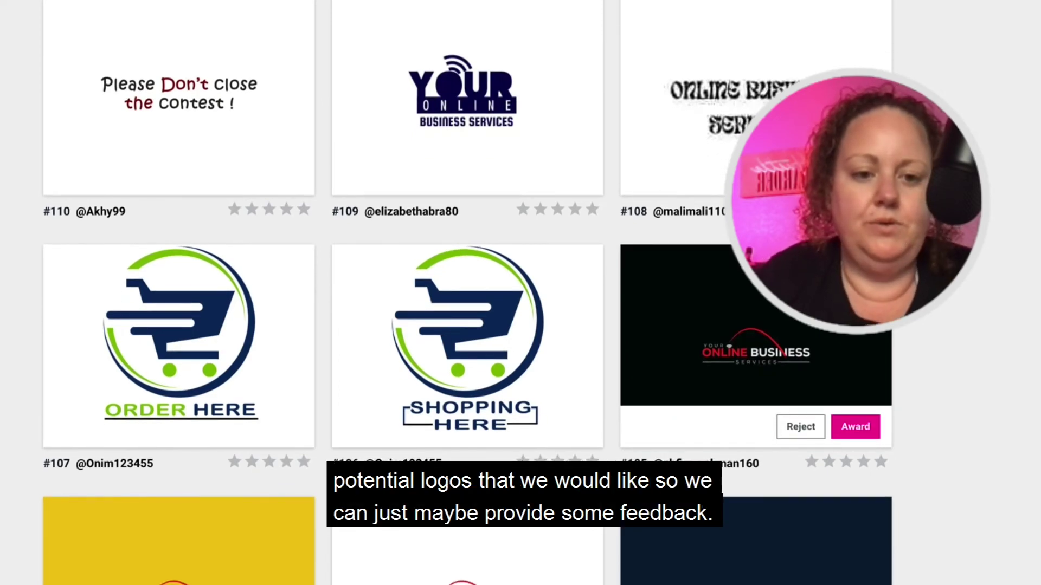
scroll(520, 292, "down", 6)
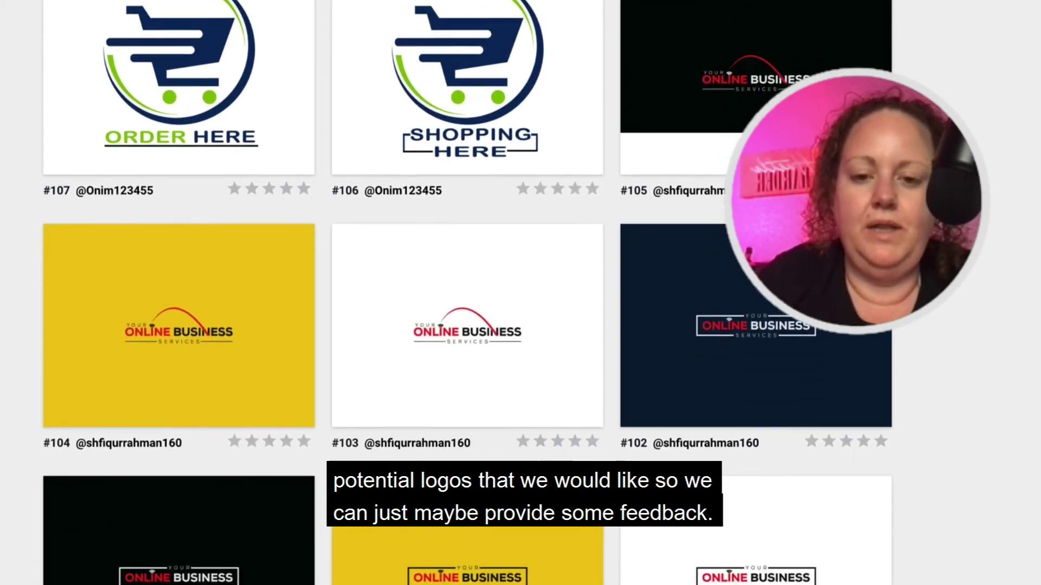
scroll(553, 295, "down", 8)
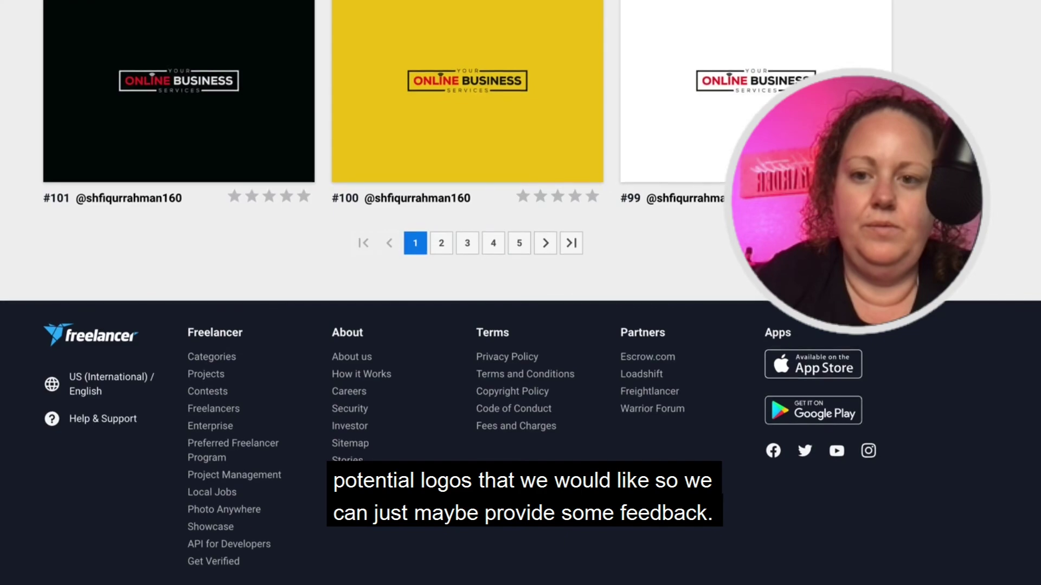
Open the second page of entries and review logos #98 to #75, including the YOBS designs #94 and #76.
left_click(437, 248)
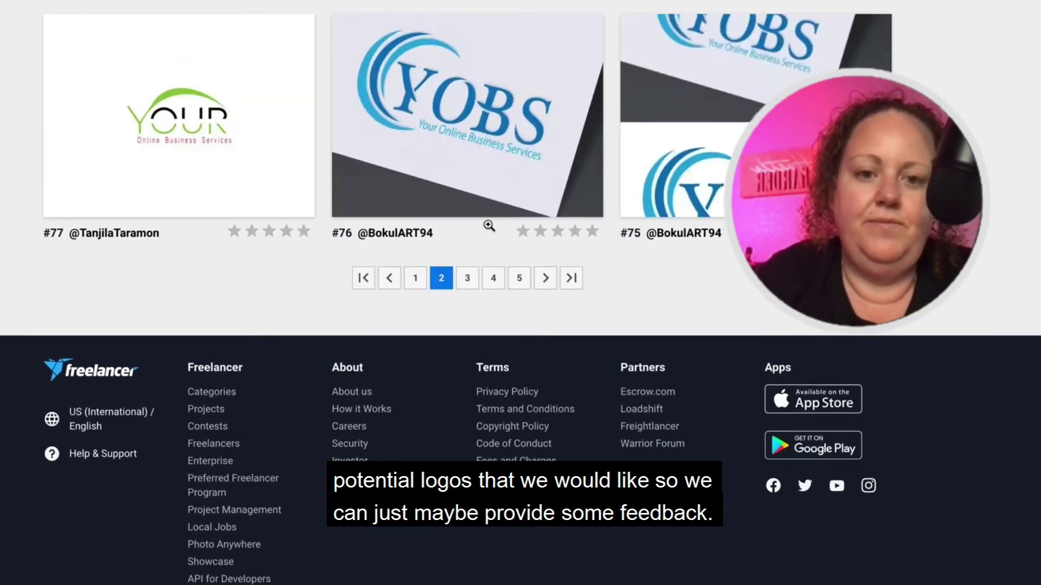
scroll(504, 226, "up", 20)
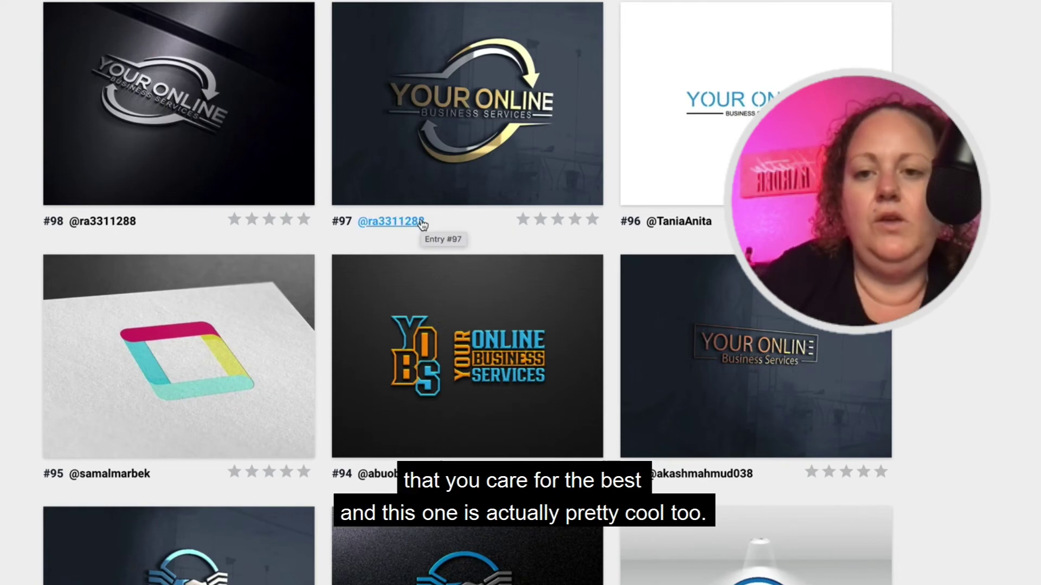
scroll(422, 225, "down", 4)
mouse_move(407, 111)
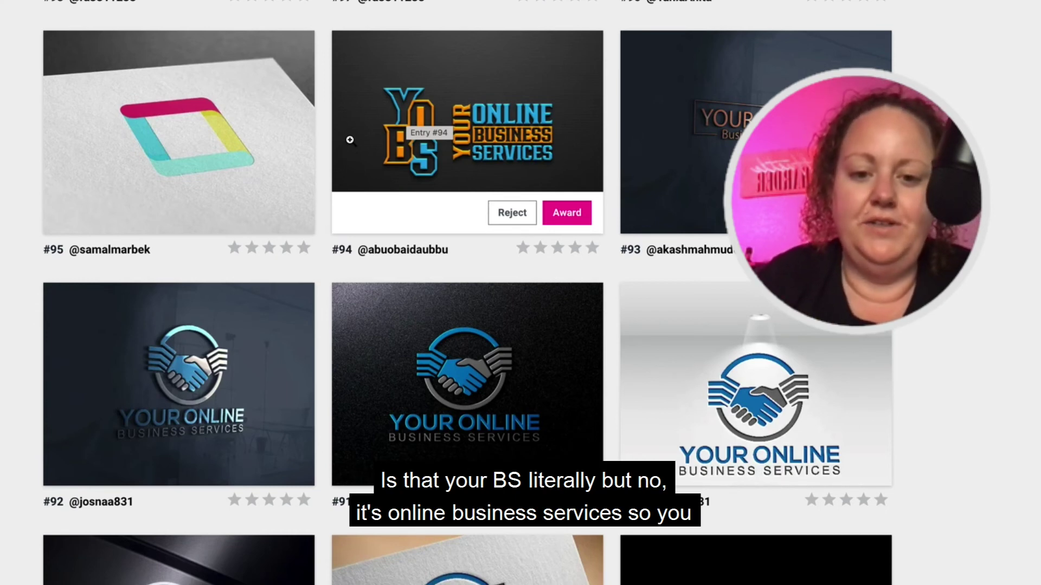
scroll(350, 140, "down", 15)
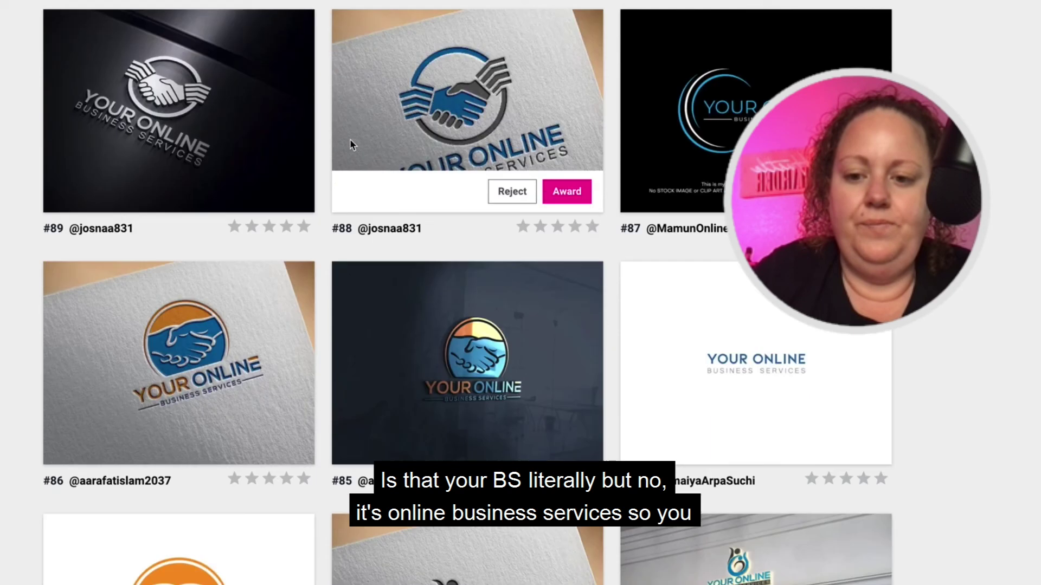
scroll(350, 140, "down", 5)
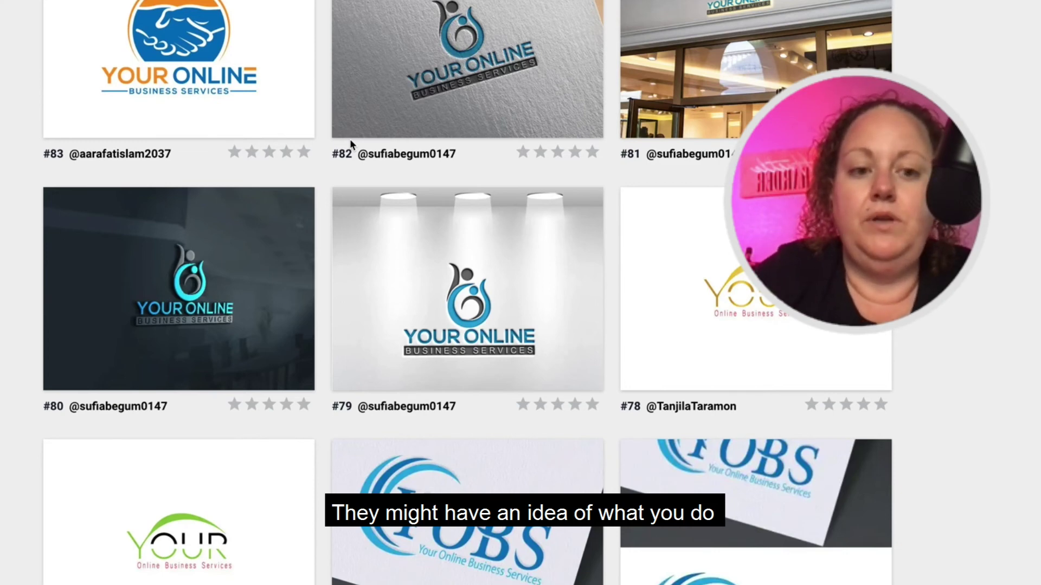
scroll(350, 139, "down", 1)
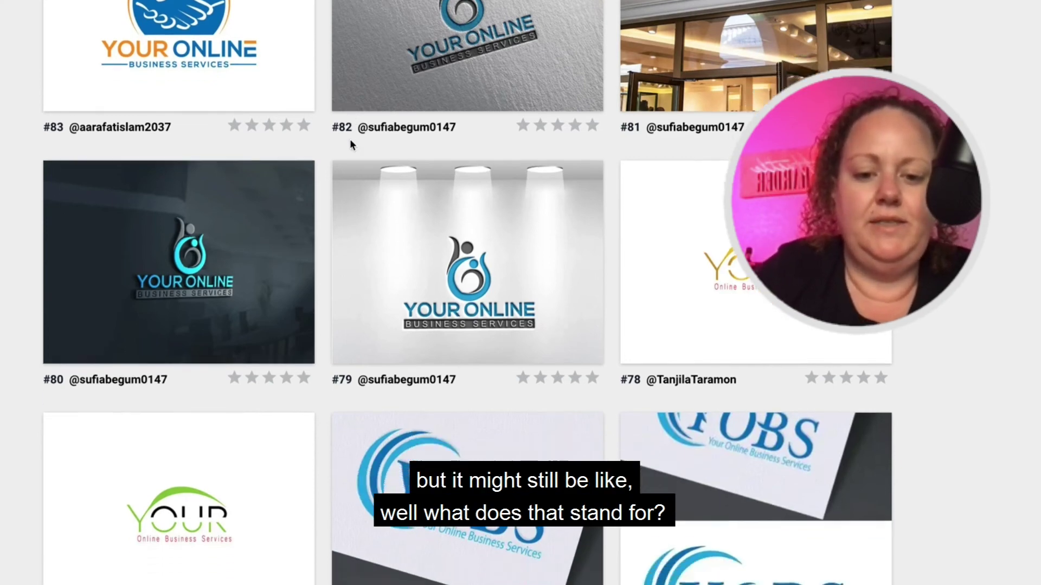
scroll(349, 139, "down", 6)
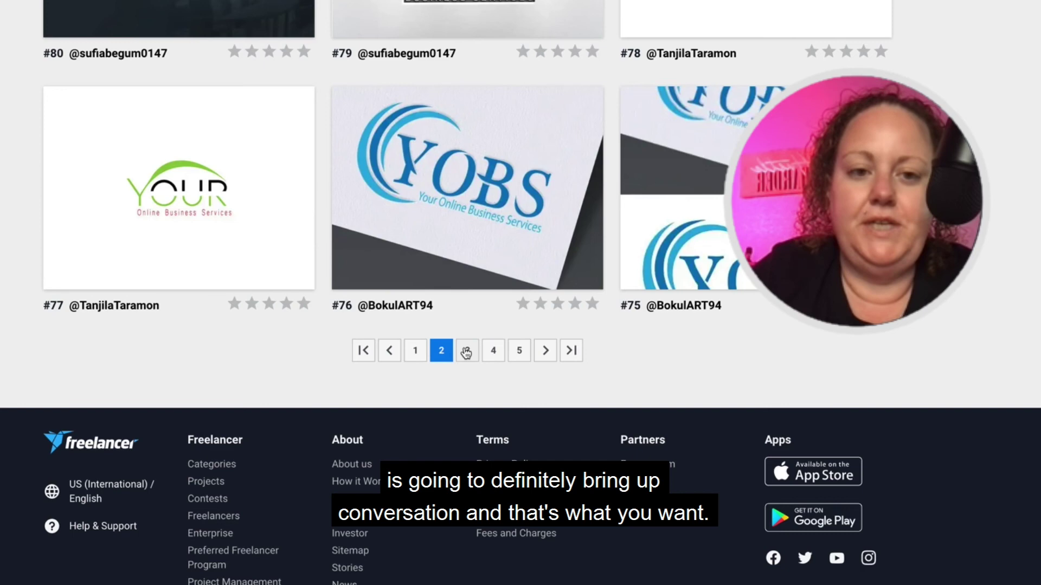
scroll(463, 323, "up", 1)
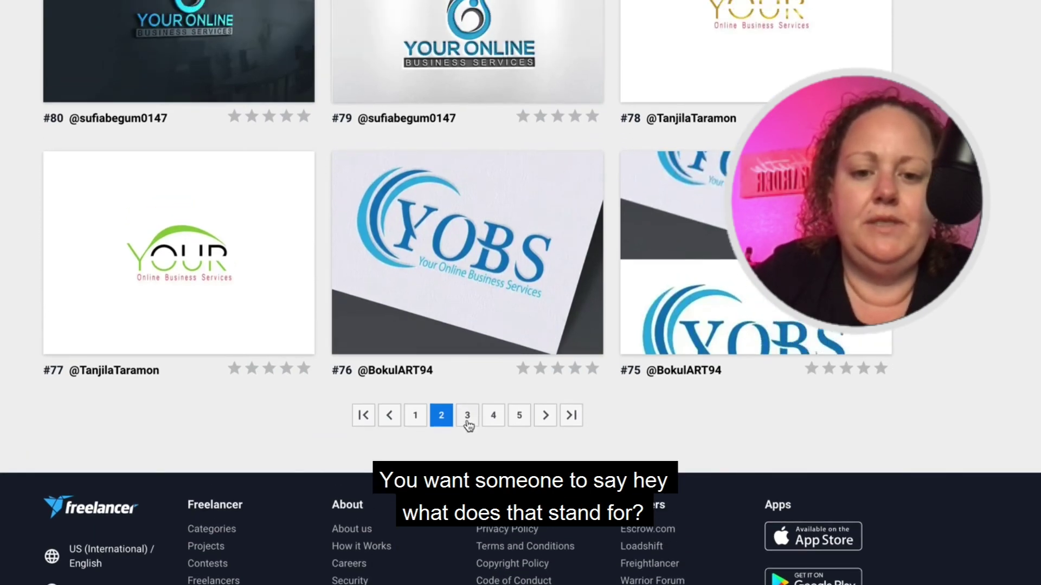
Open the third page of entries and look over logos #74 to #51.
left_click(467, 416)
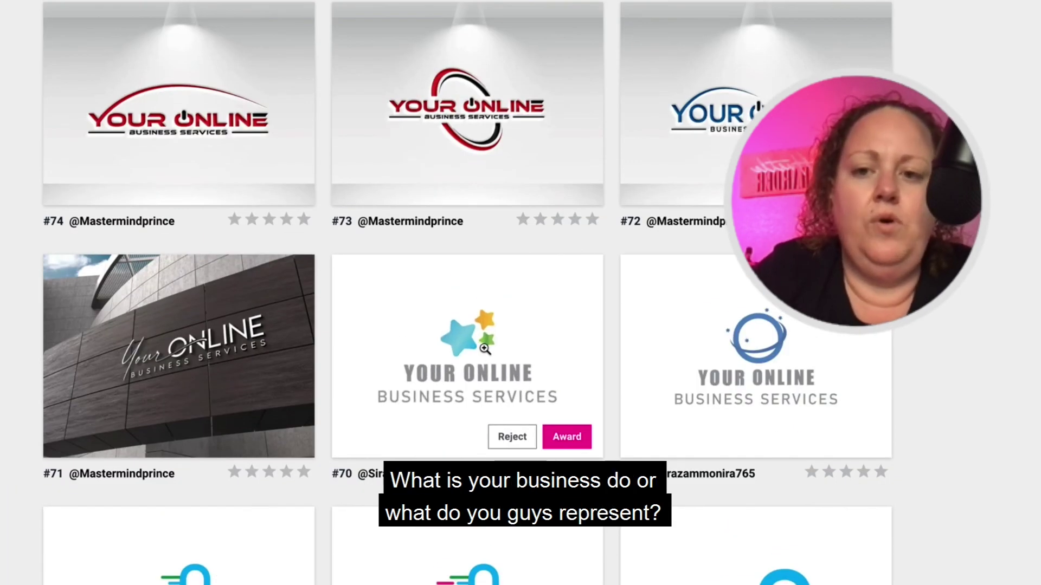
scroll(485, 350, "down", 10)
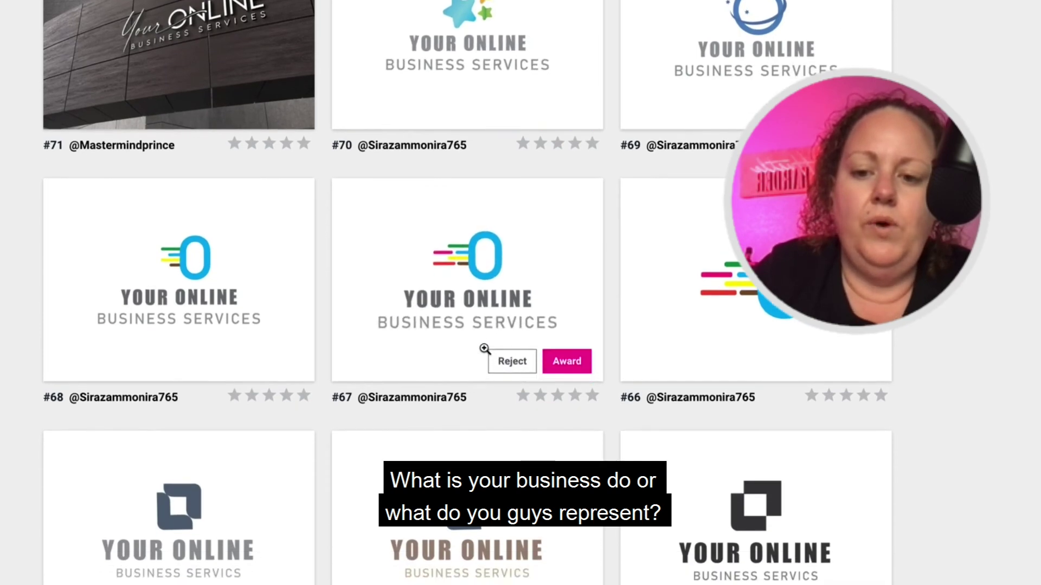
scroll(485, 349, "down", 7)
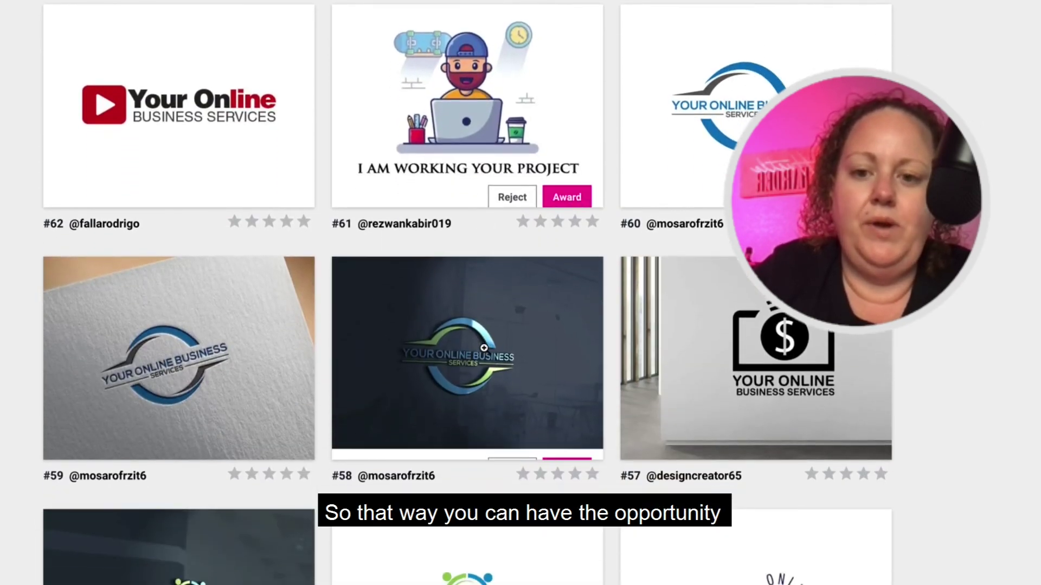
scroll(484, 349, "down", 9)
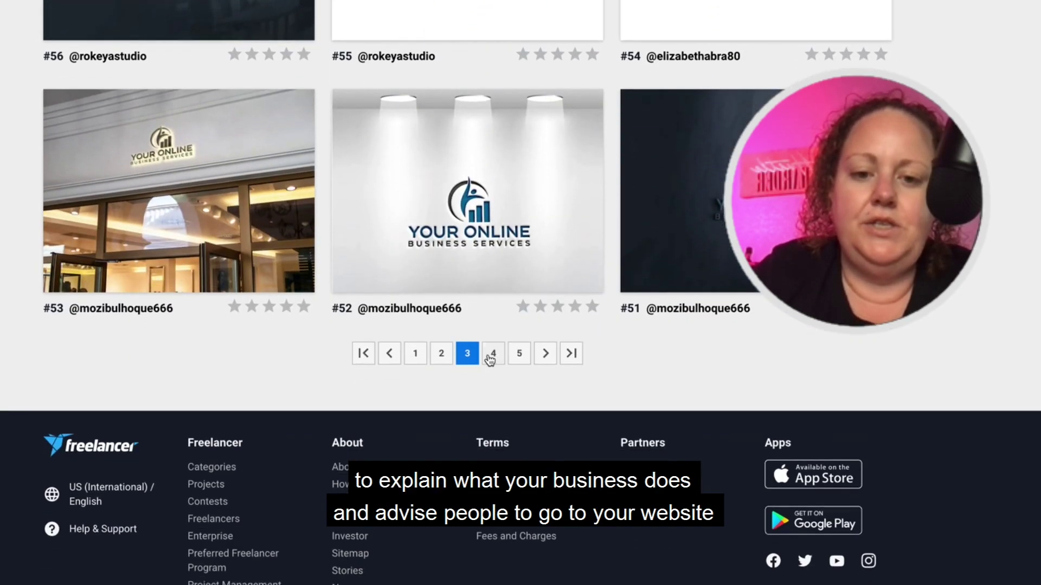
Open the fourth page of entries and look again at its logo designs from #50 to around #39.
left_click(493, 355)
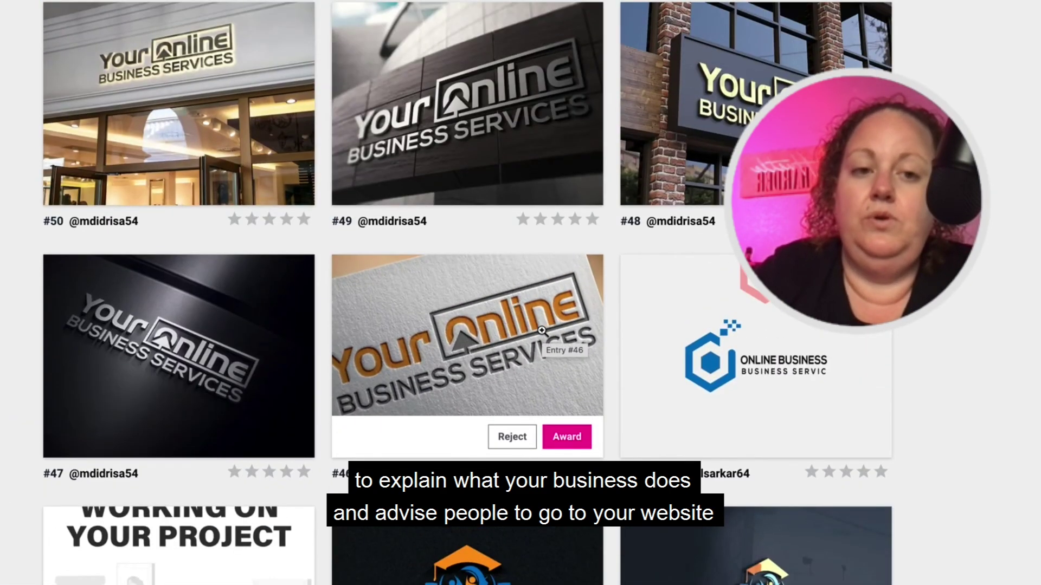
scroll(537, 278, "down", 8)
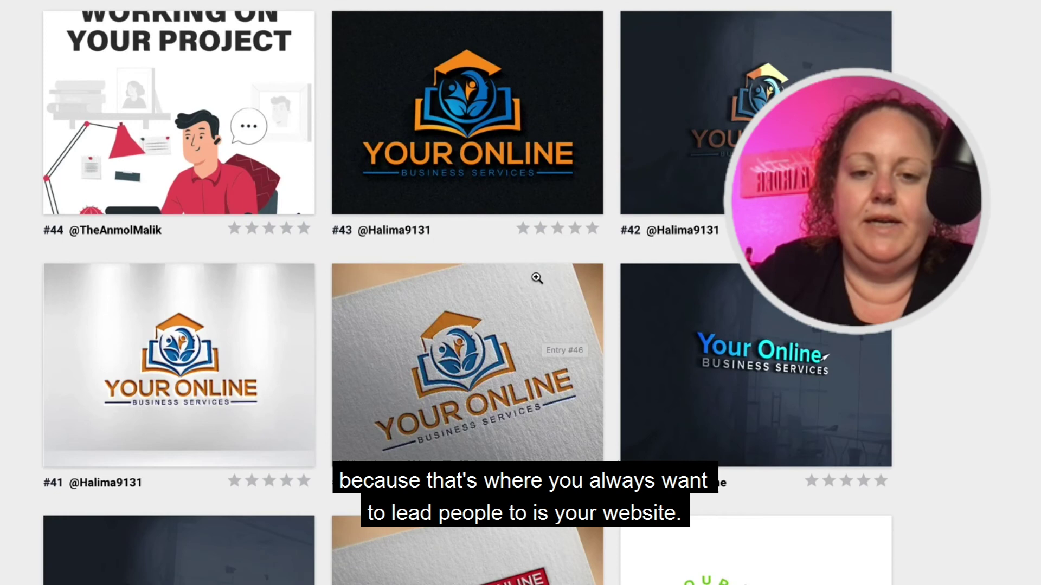
mouse_move(536, 278)
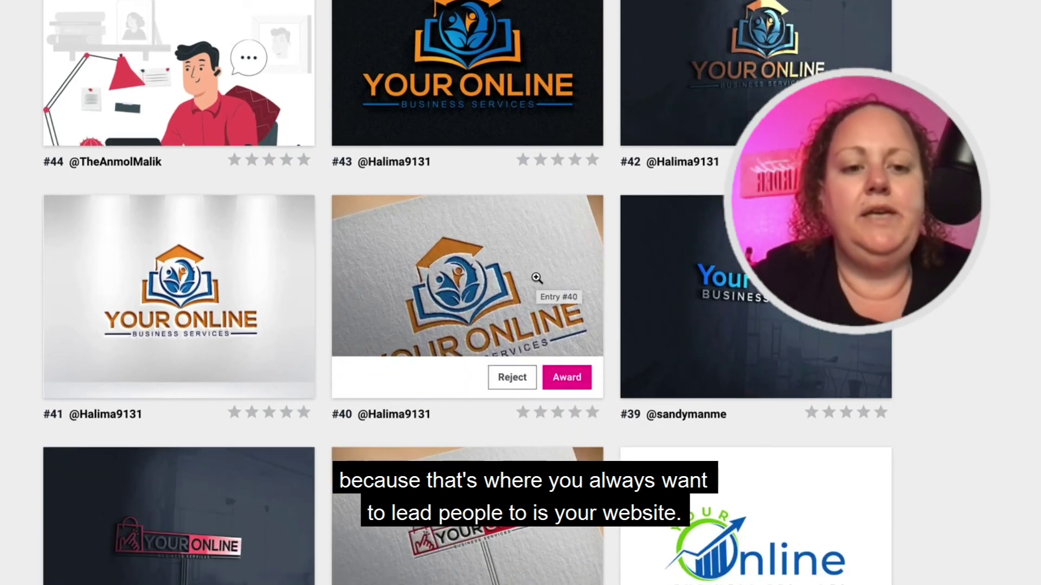